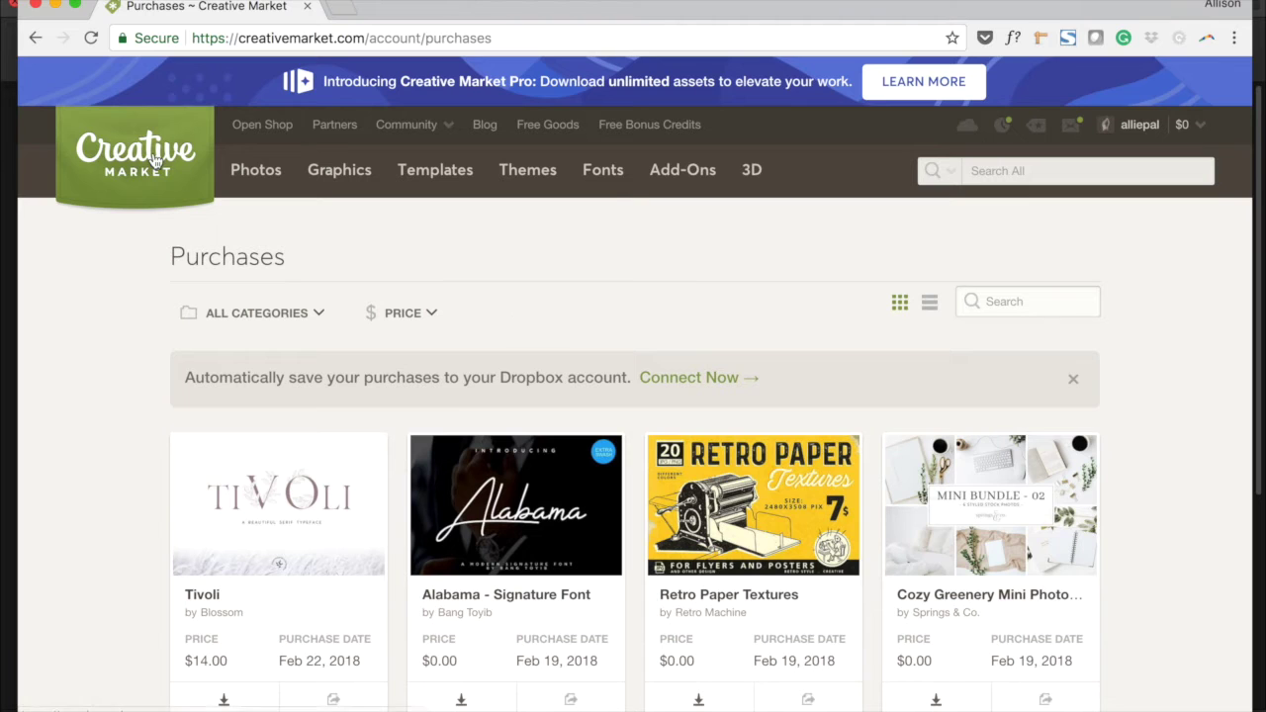
Return to the Creative Market home page and scroll through the popular products.
click(293, 313)
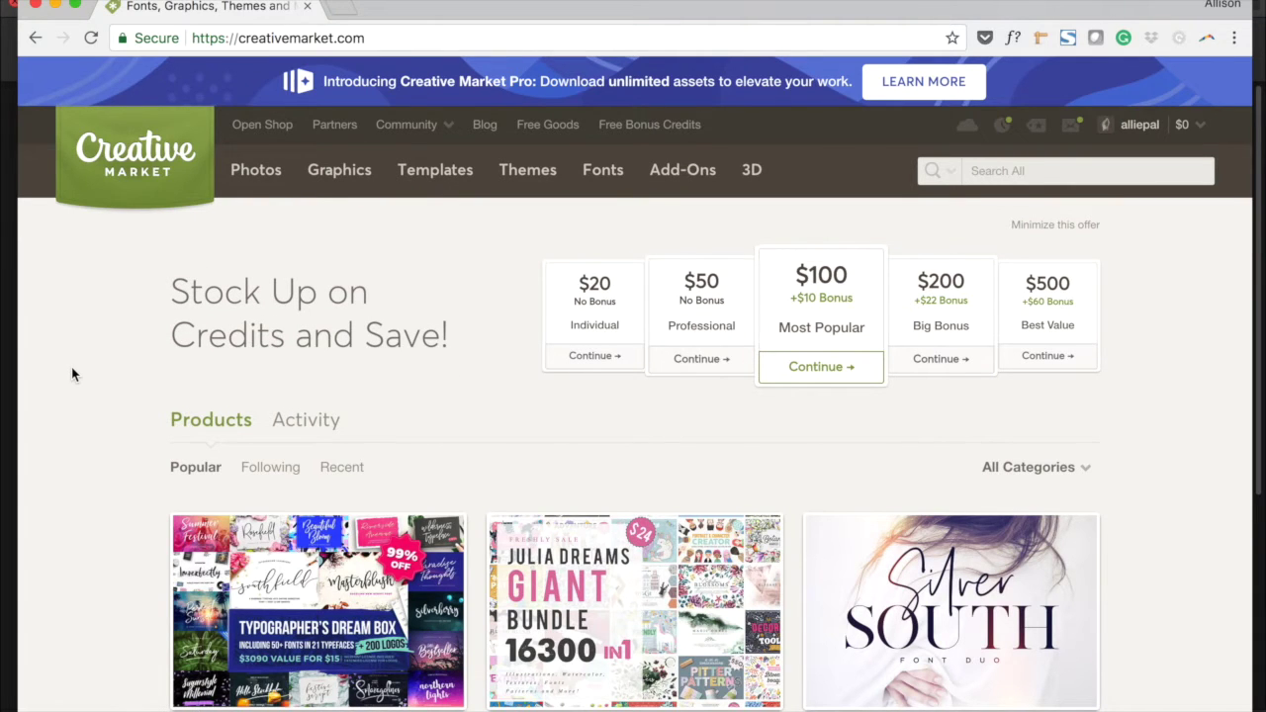
scroll(71, 371, down, 4)
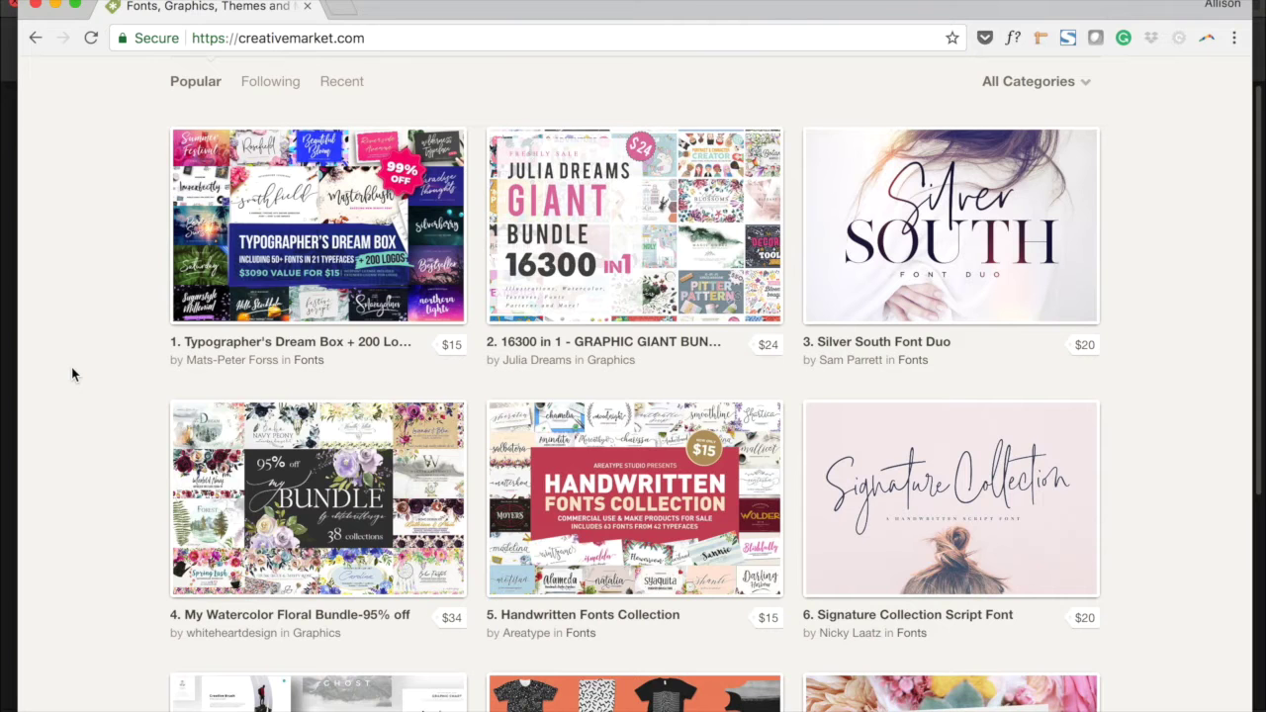
scroll(71, 371, down, 3)
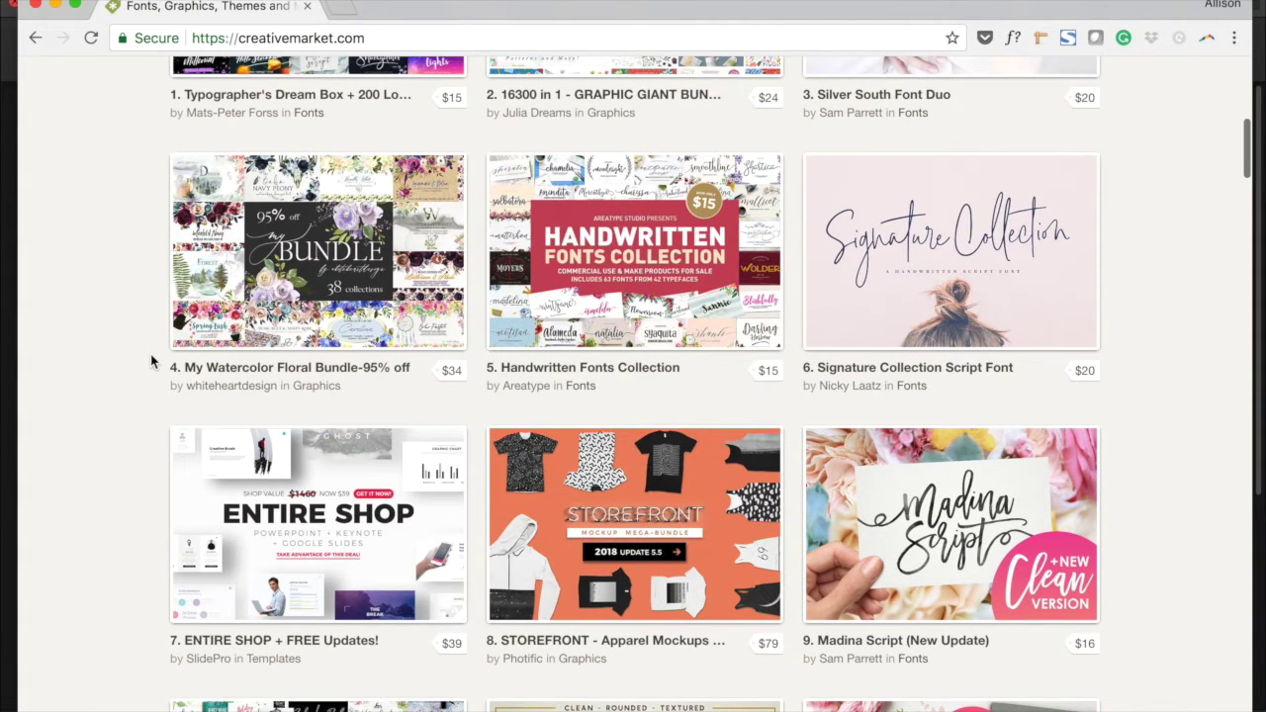
scroll(150, 361, up, 6)
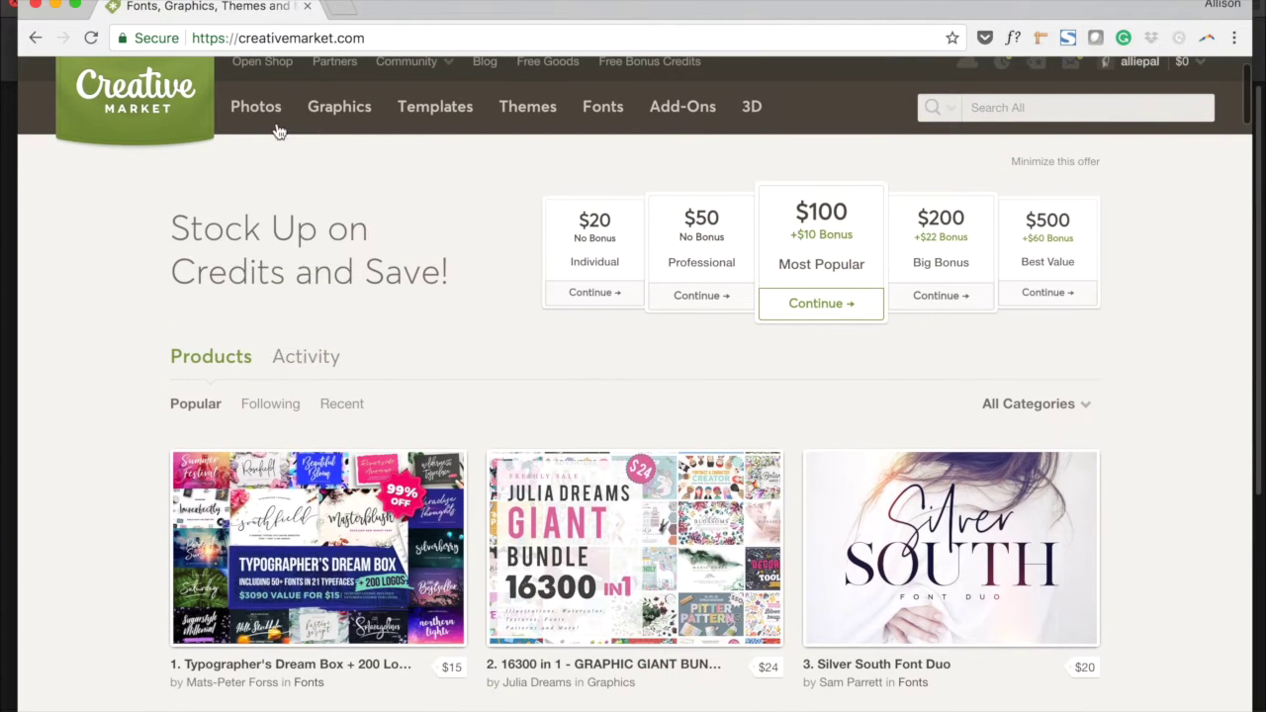
mouse_move(340, 105)
scroll(342, 109, up, 1)
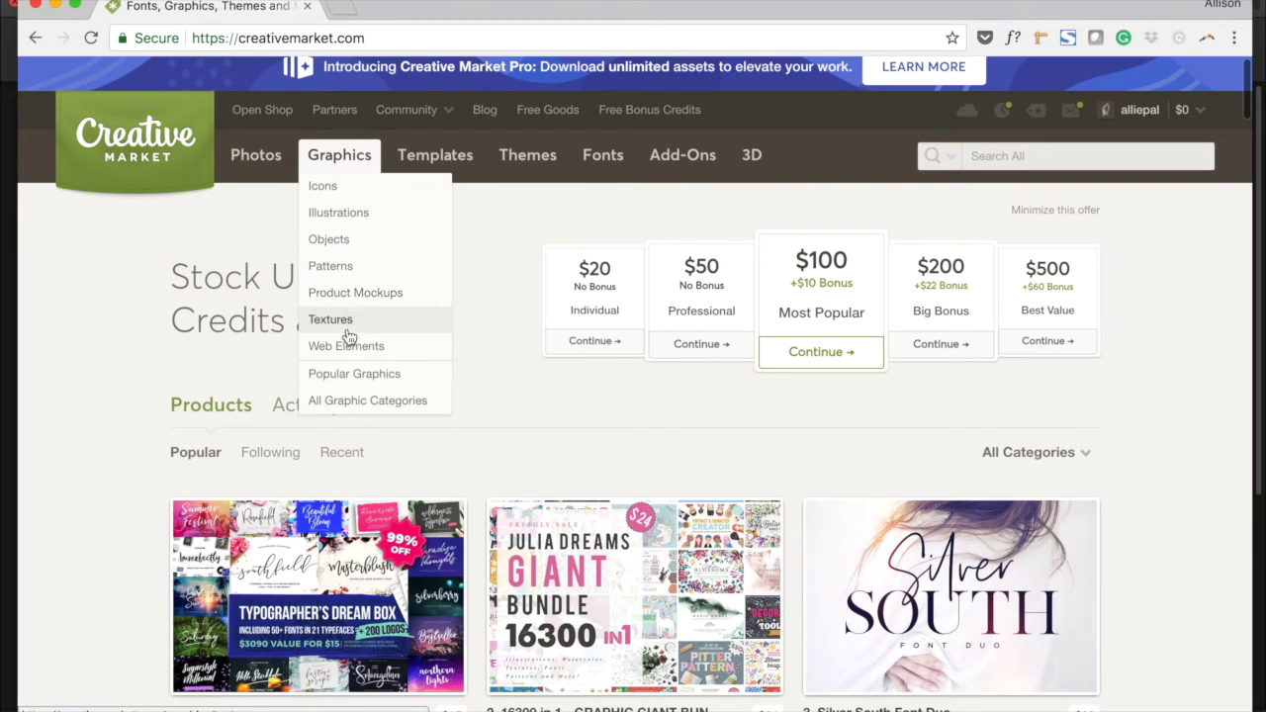
mouse_move(414, 169)
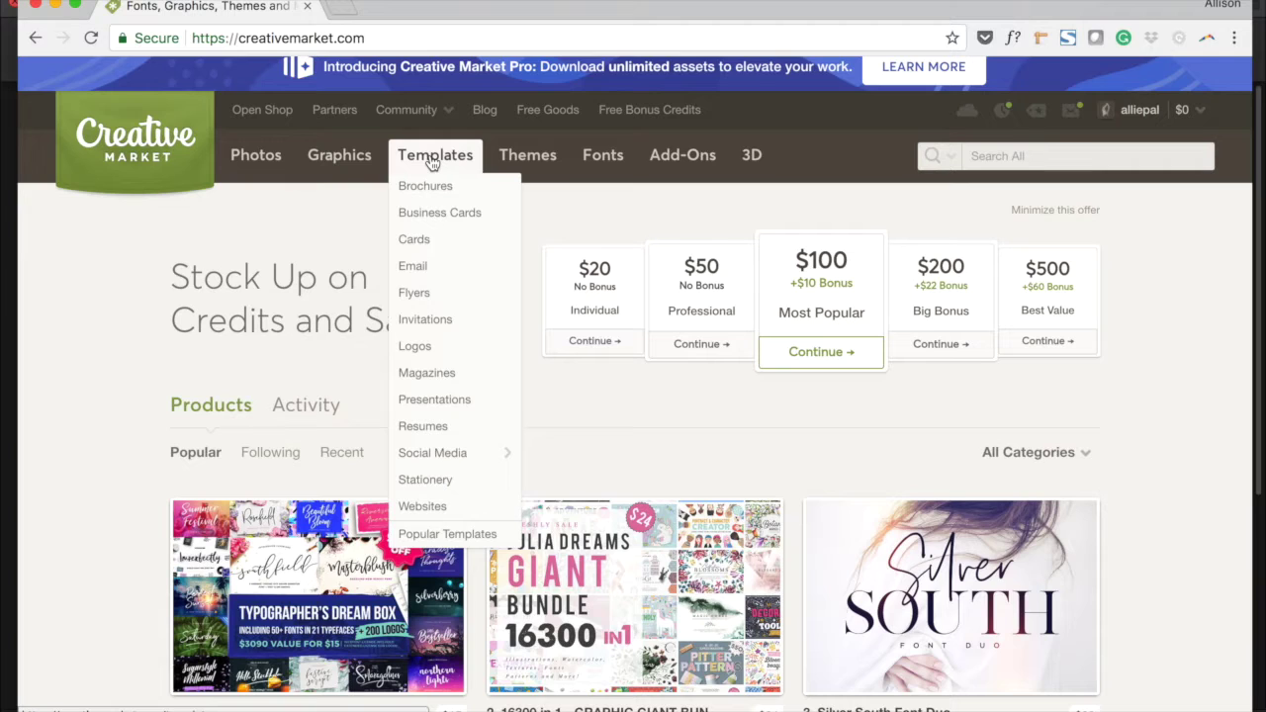
mouse_move(522, 164)
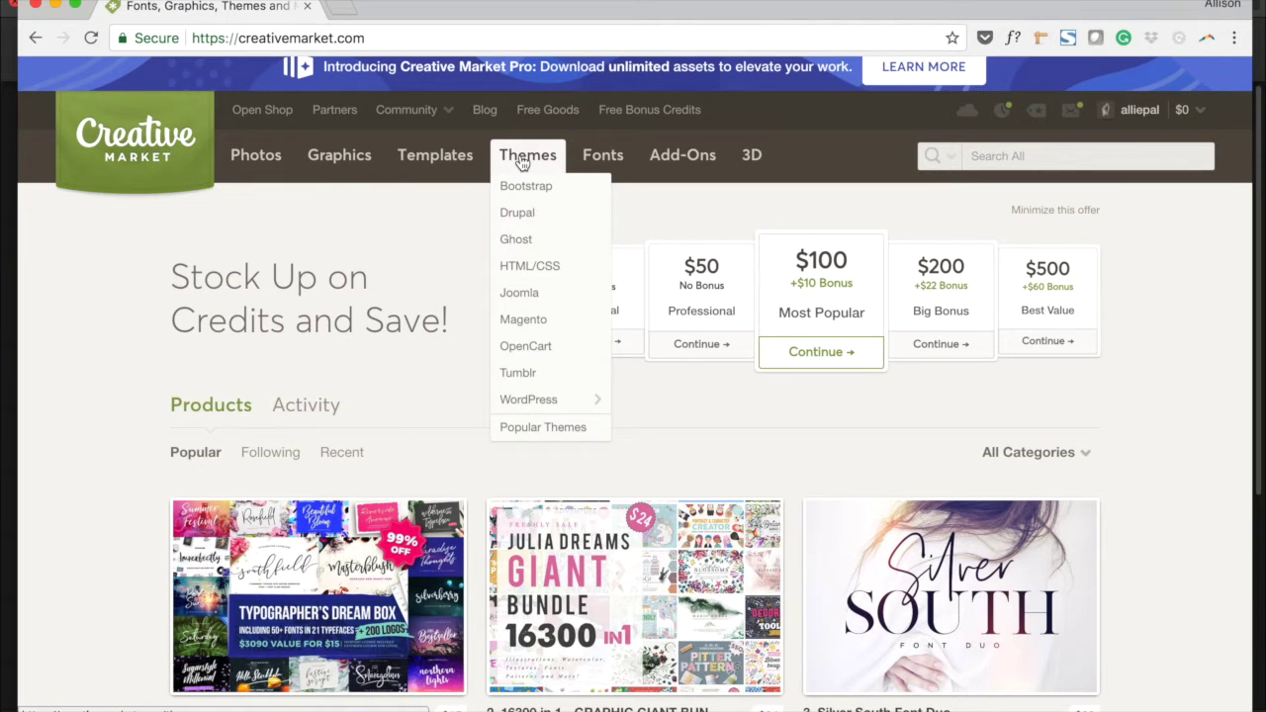
mouse_move(673, 162)
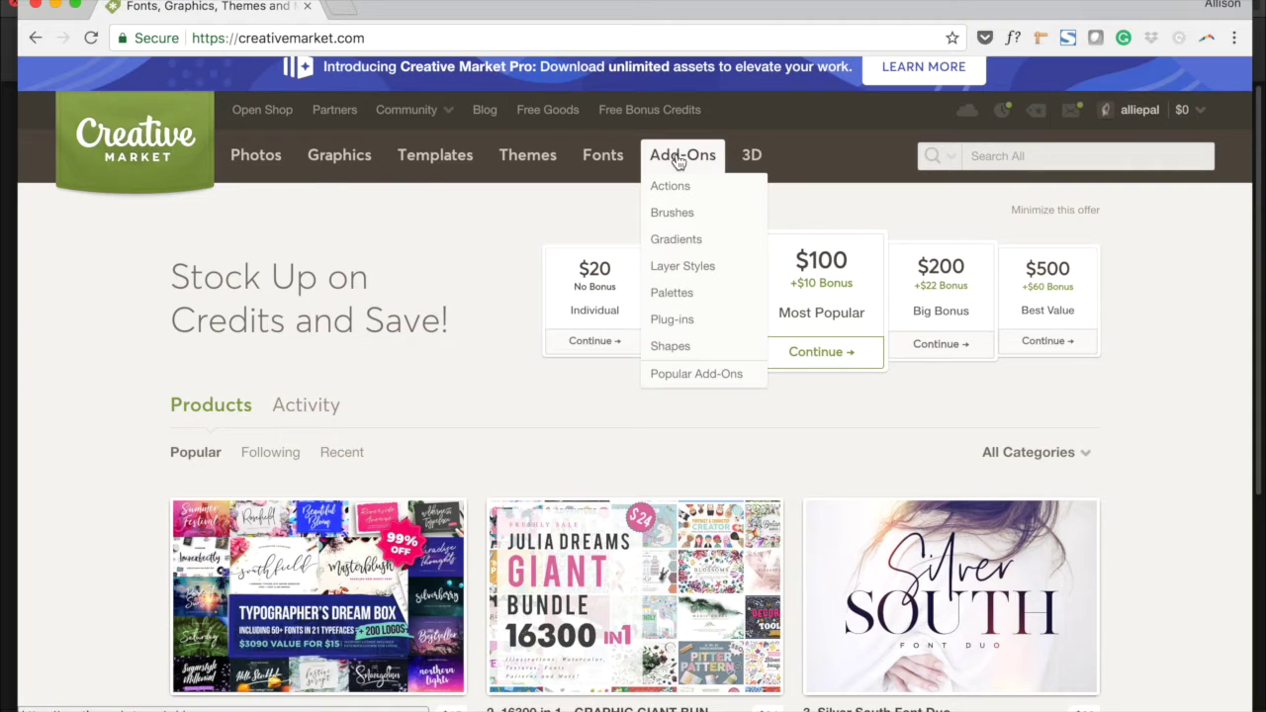
mouse_move(744, 168)
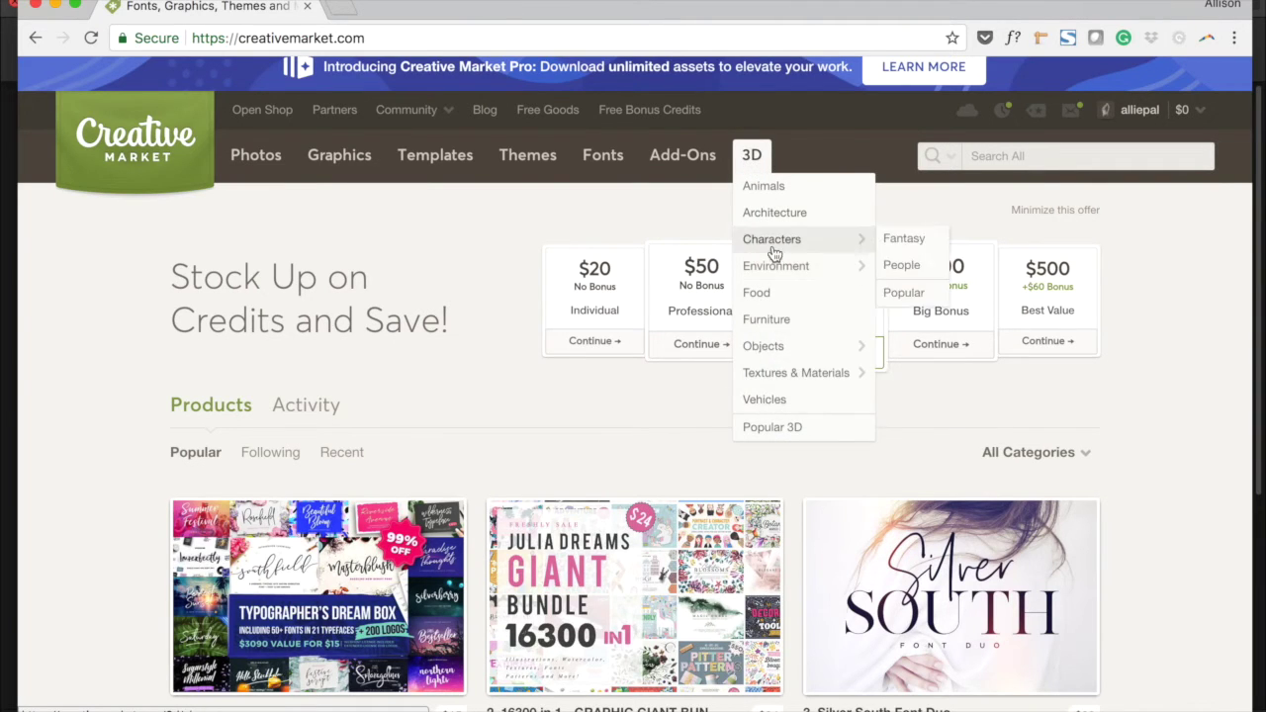
scroll(116, 354, down, 10)
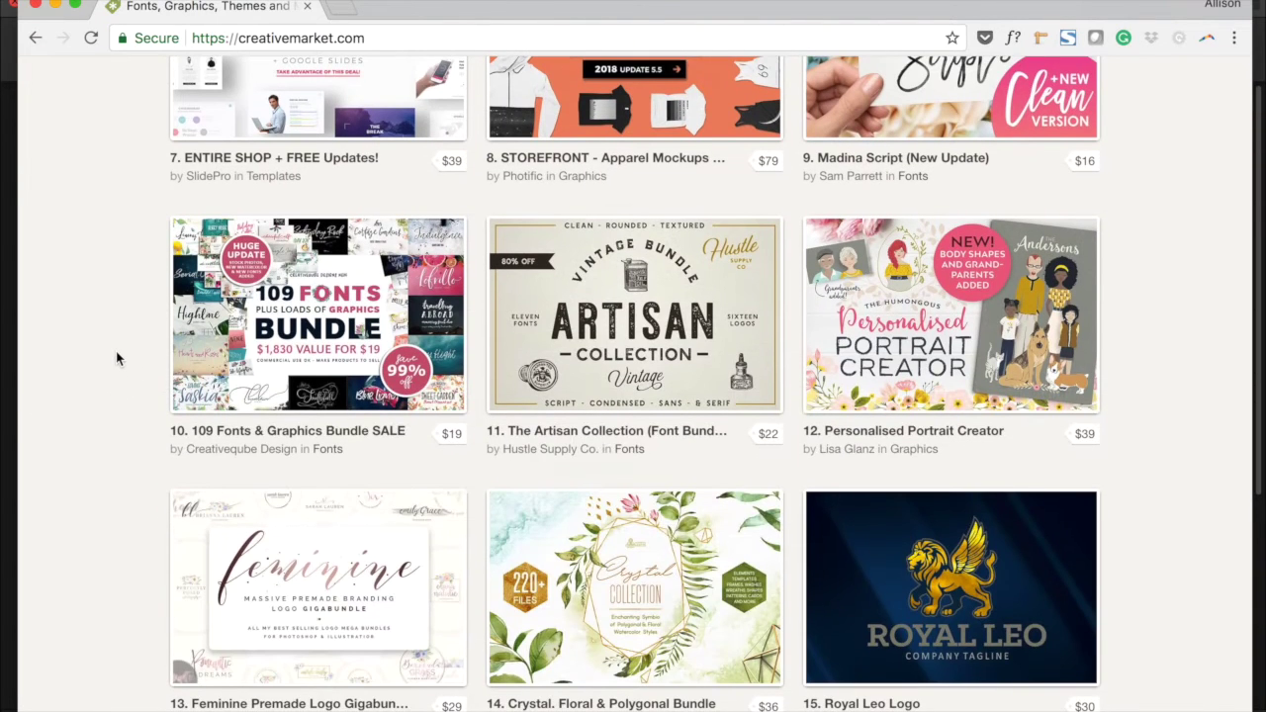
scroll(115, 358, up, 10)
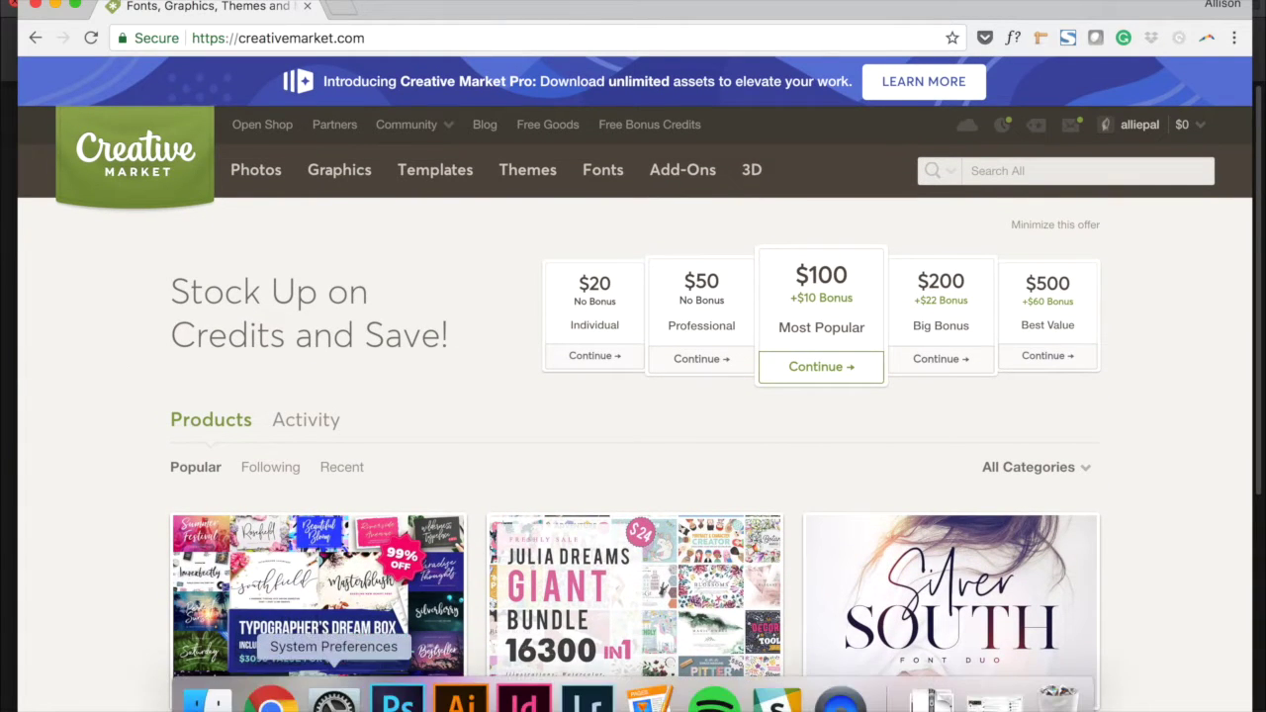
Open the Assets folder in Finder and extract the Hullist (1).zip font archive.
click(203, 693)
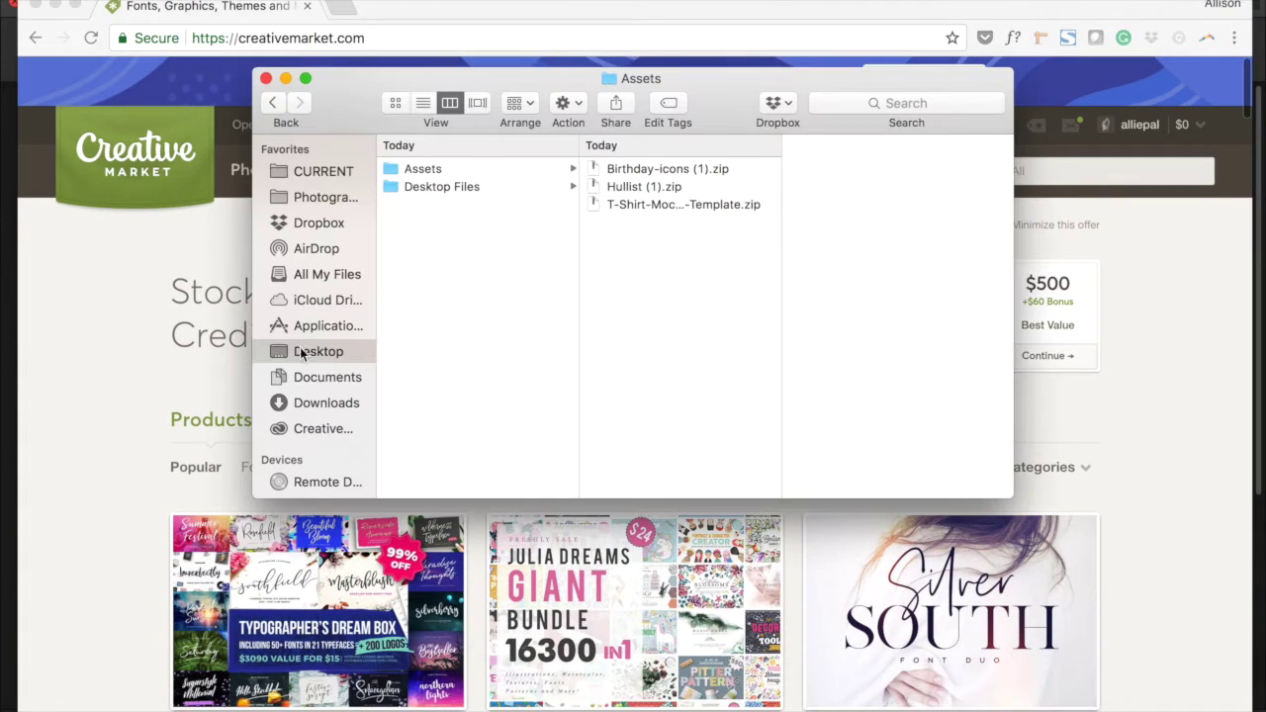
click(688, 172)
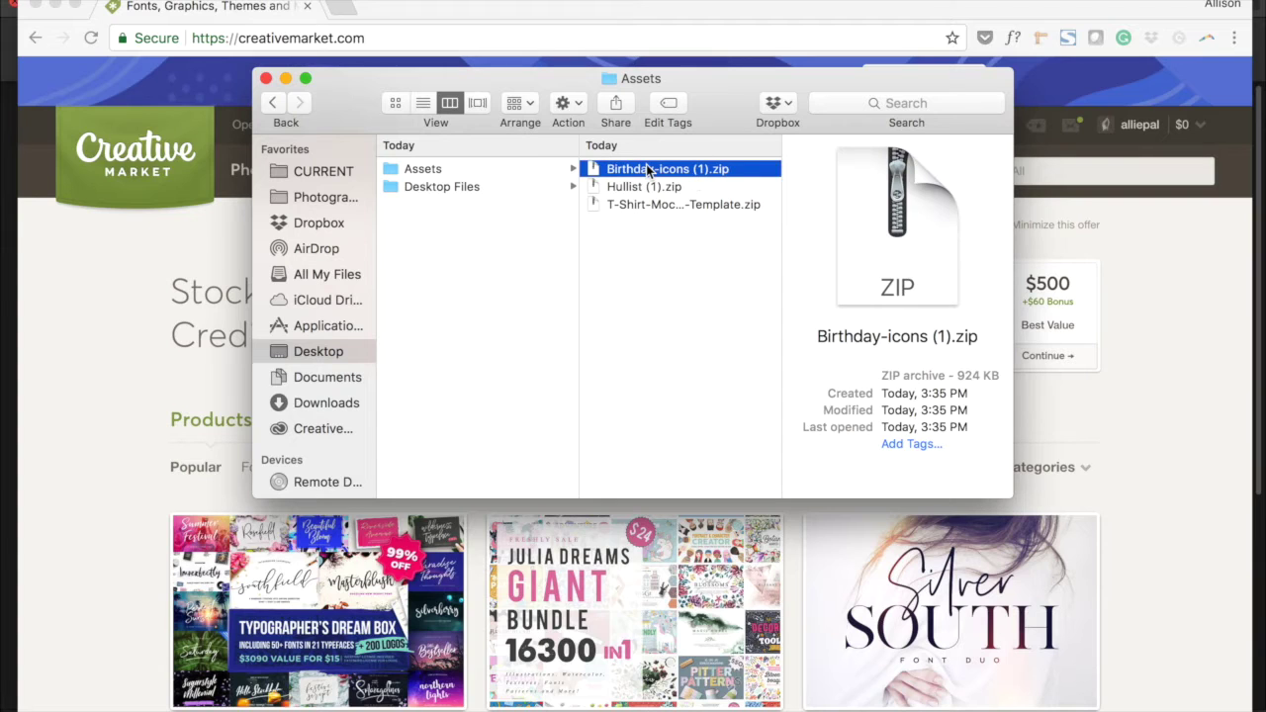
click(649, 188)
click(665, 206)
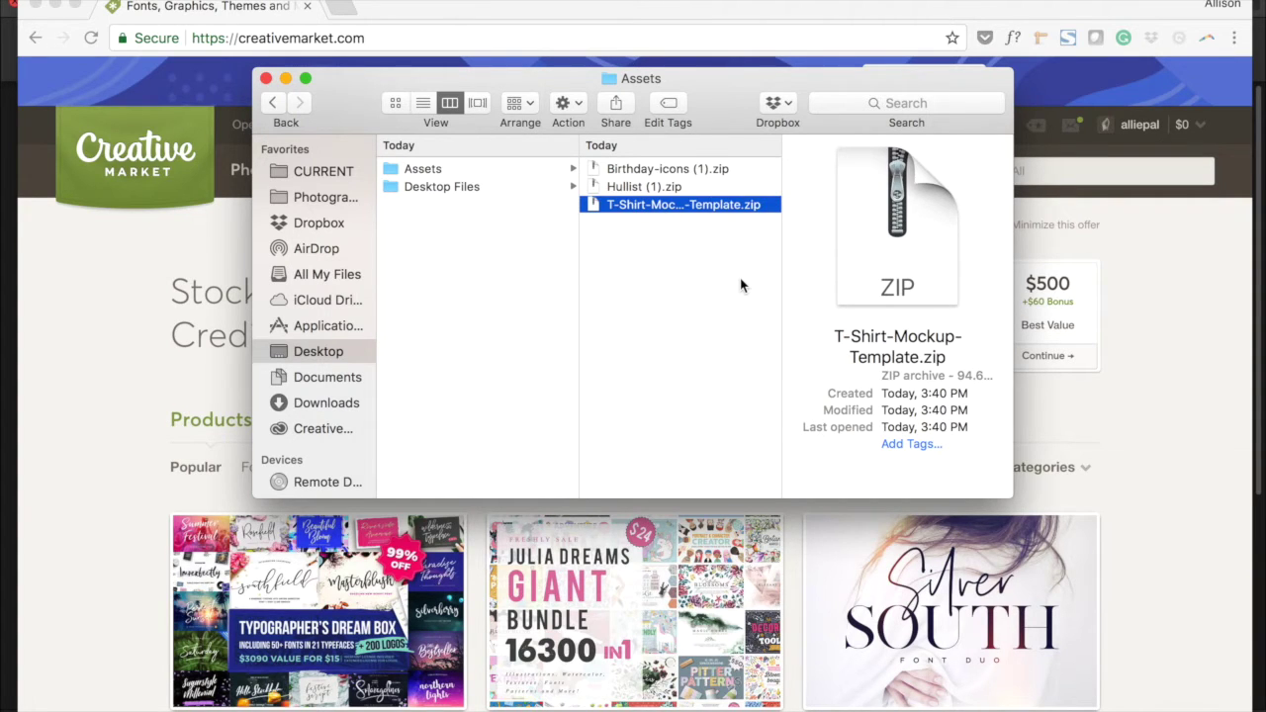
double_click(633, 211)
double_click(633, 191)
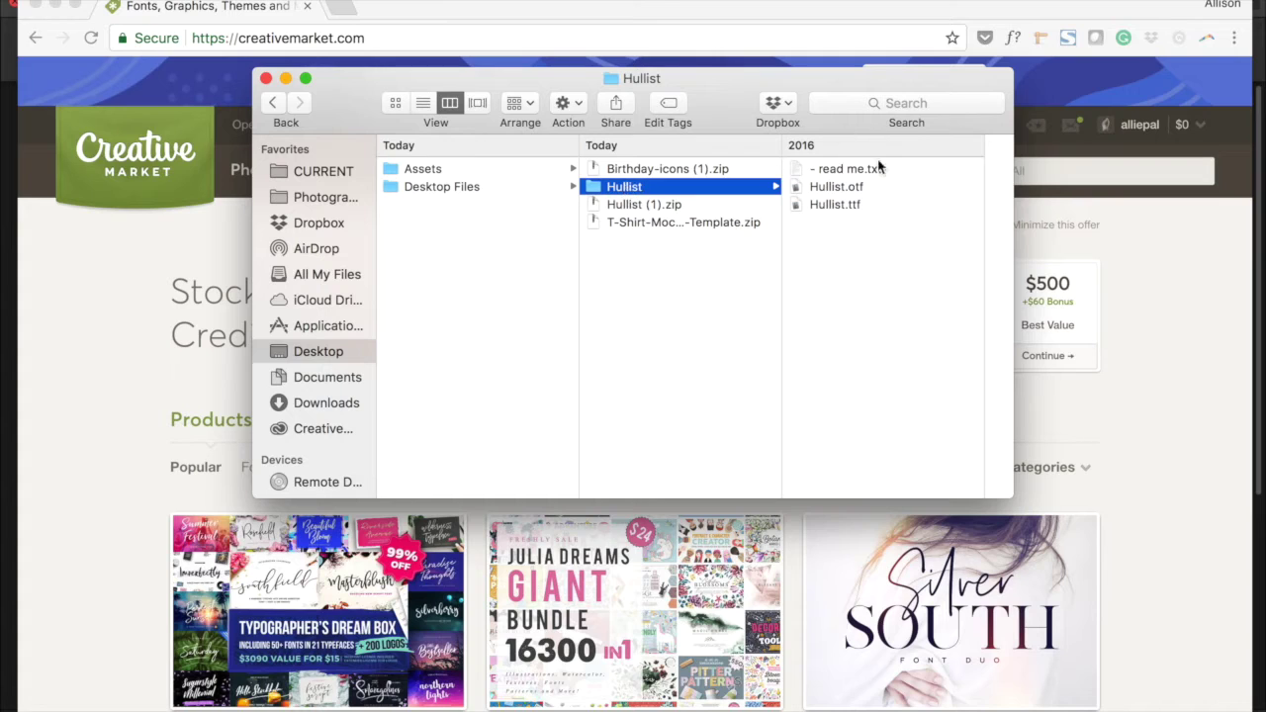
Compare Hullist.otf with Hullist.ttf, then open Hullist.otf in a font preview.
click(829, 187)
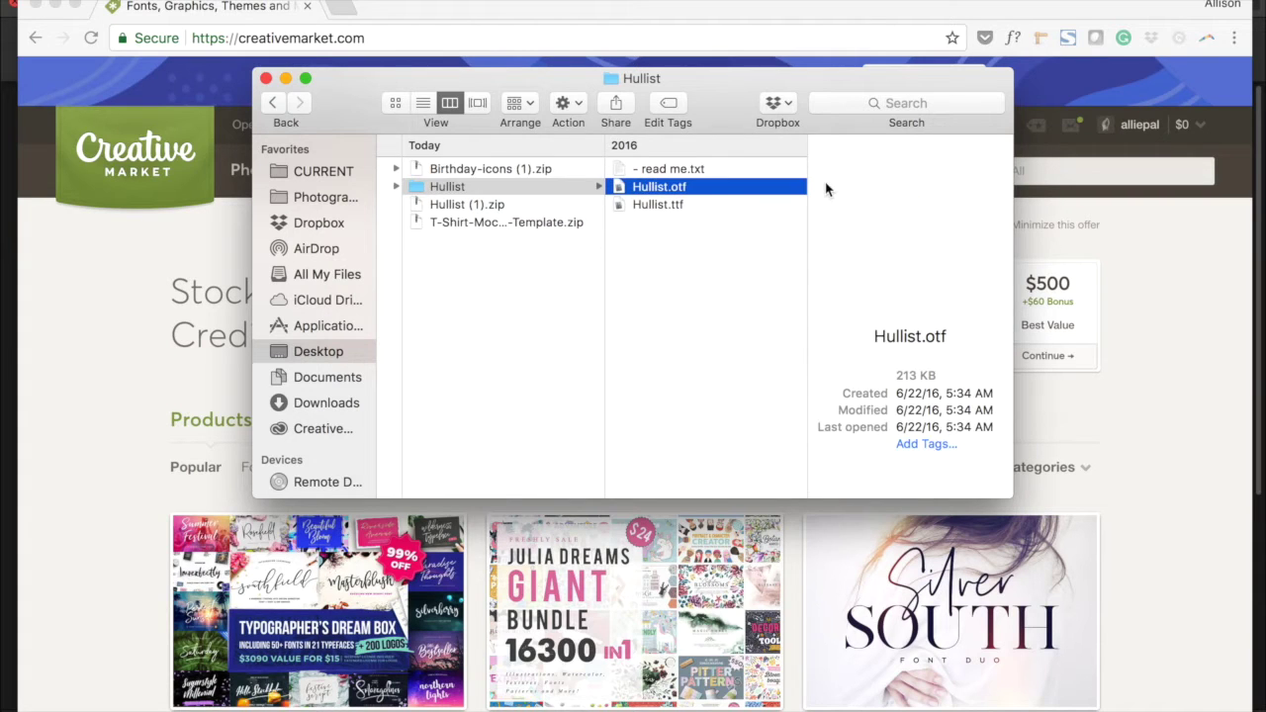
click(695, 204)
click(692, 188)
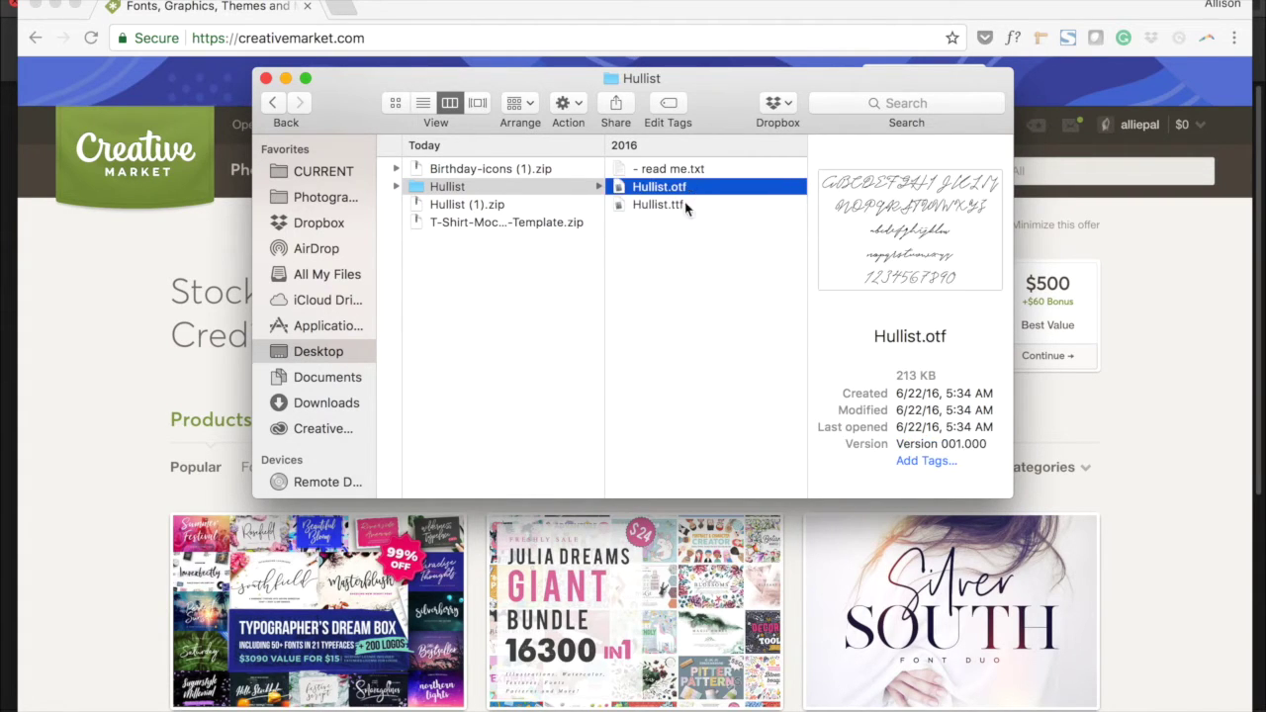
click(680, 203)
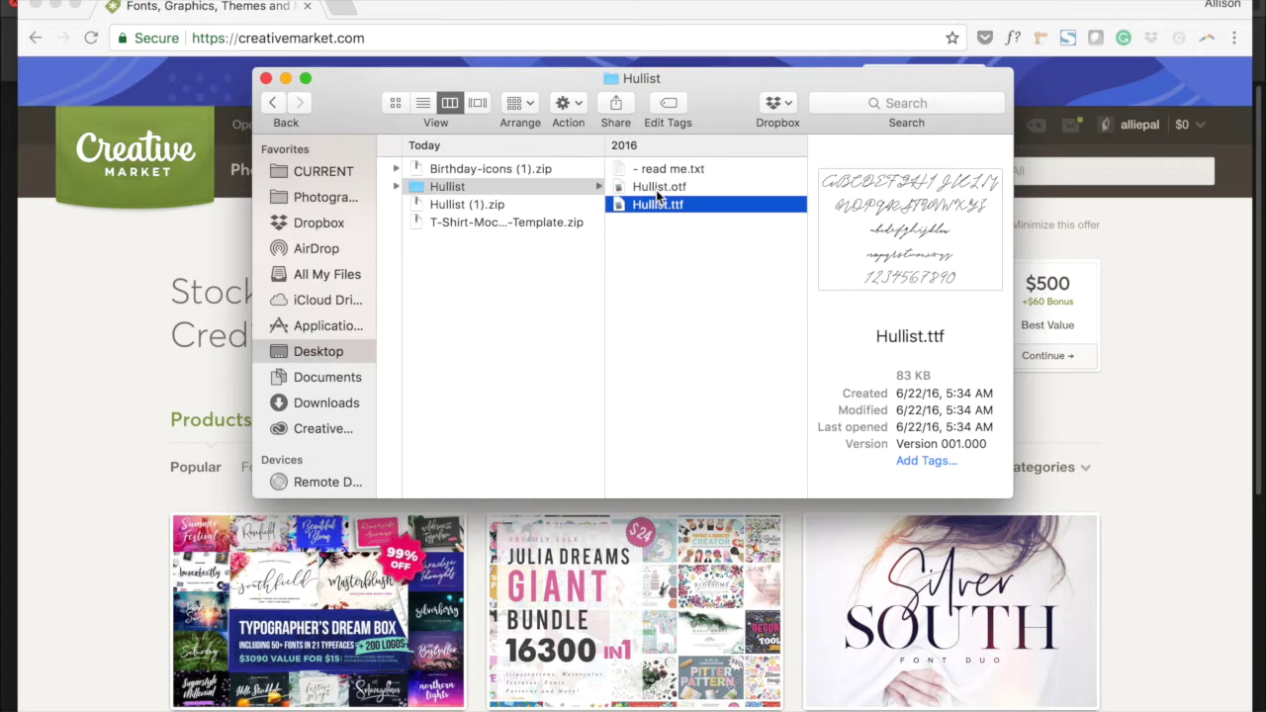
double_click(656, 187)
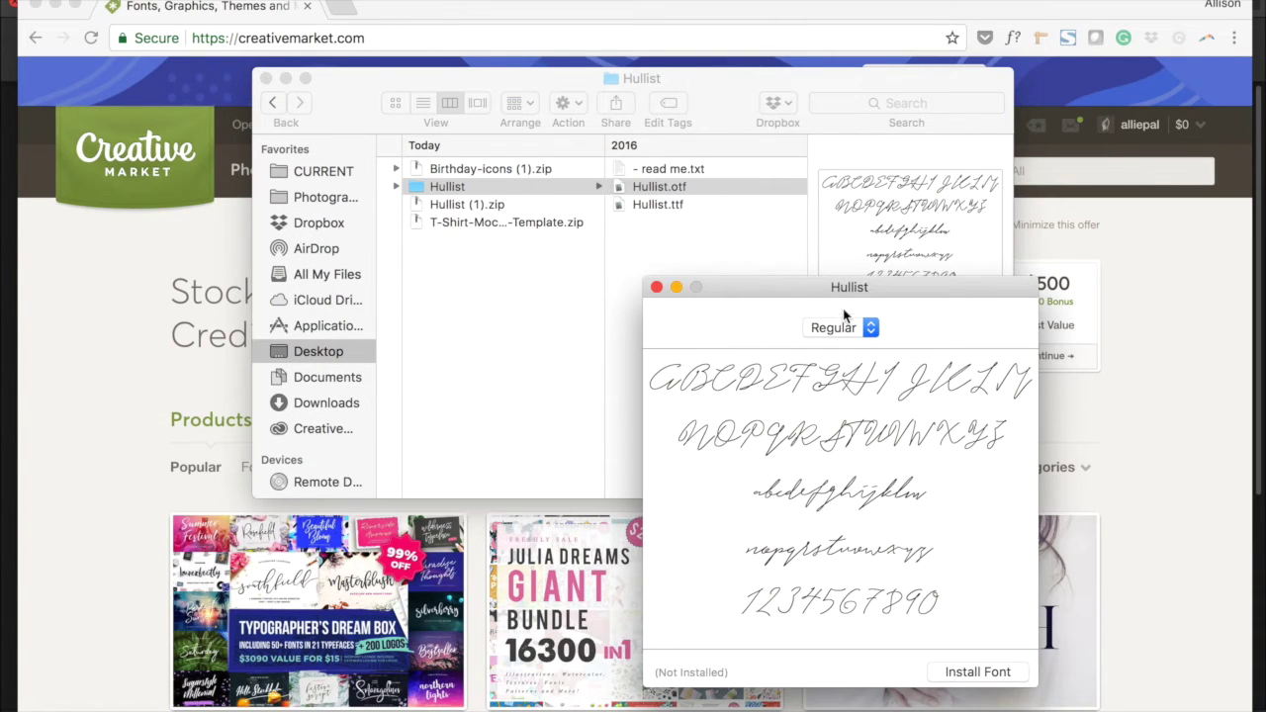
Attempt to install the Hullist font, dismiss the validation warning, and close Font Book.
drag(844, 315, 836, 91)
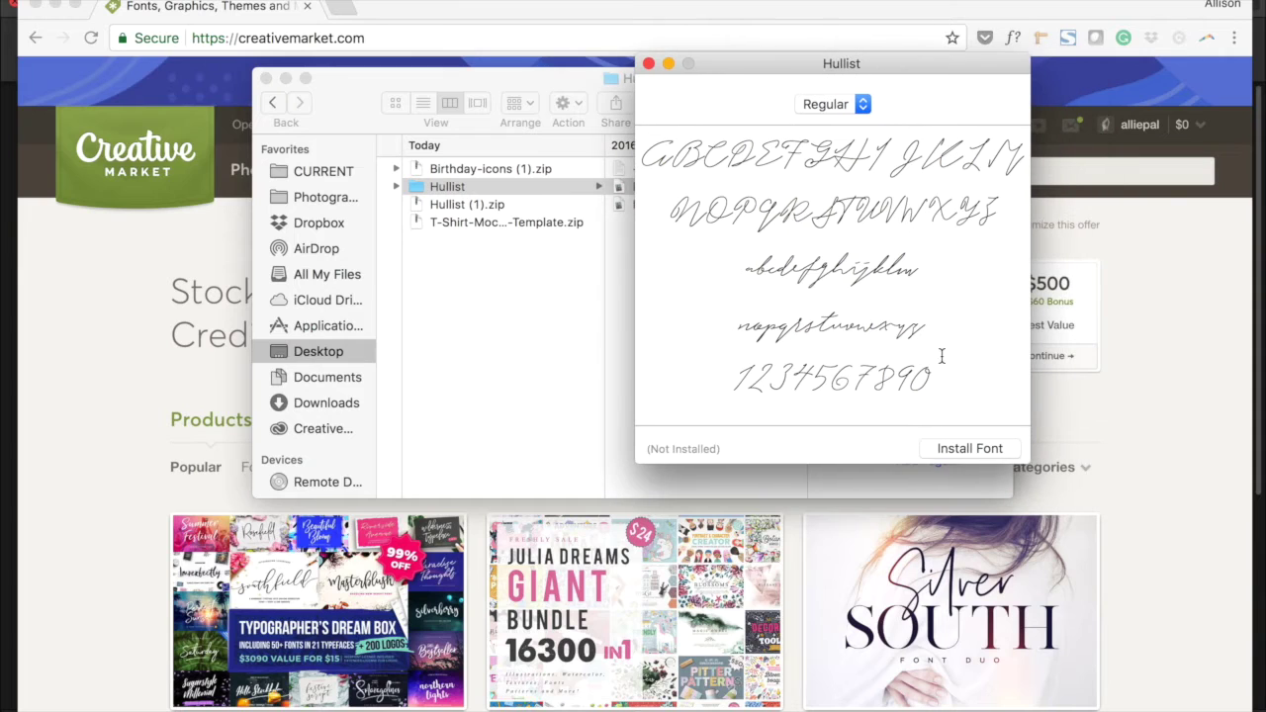
click(959, 449)
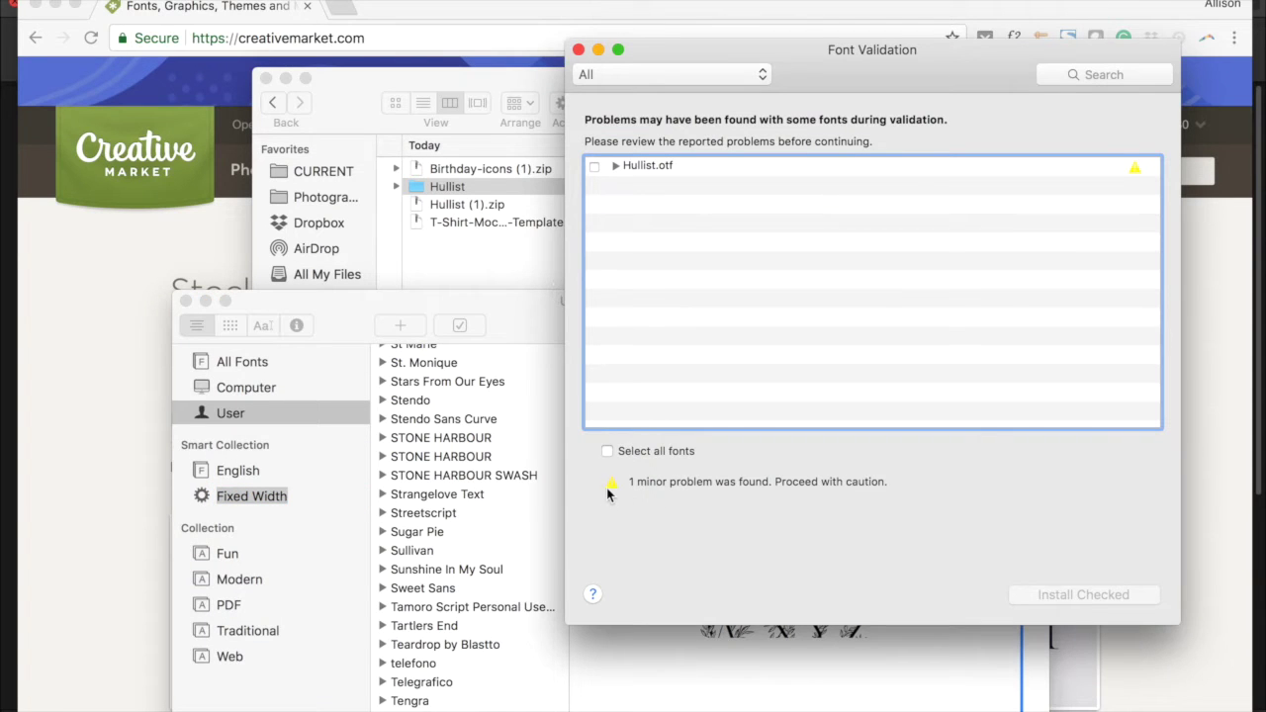
click(579, 50)
click(185, 301)
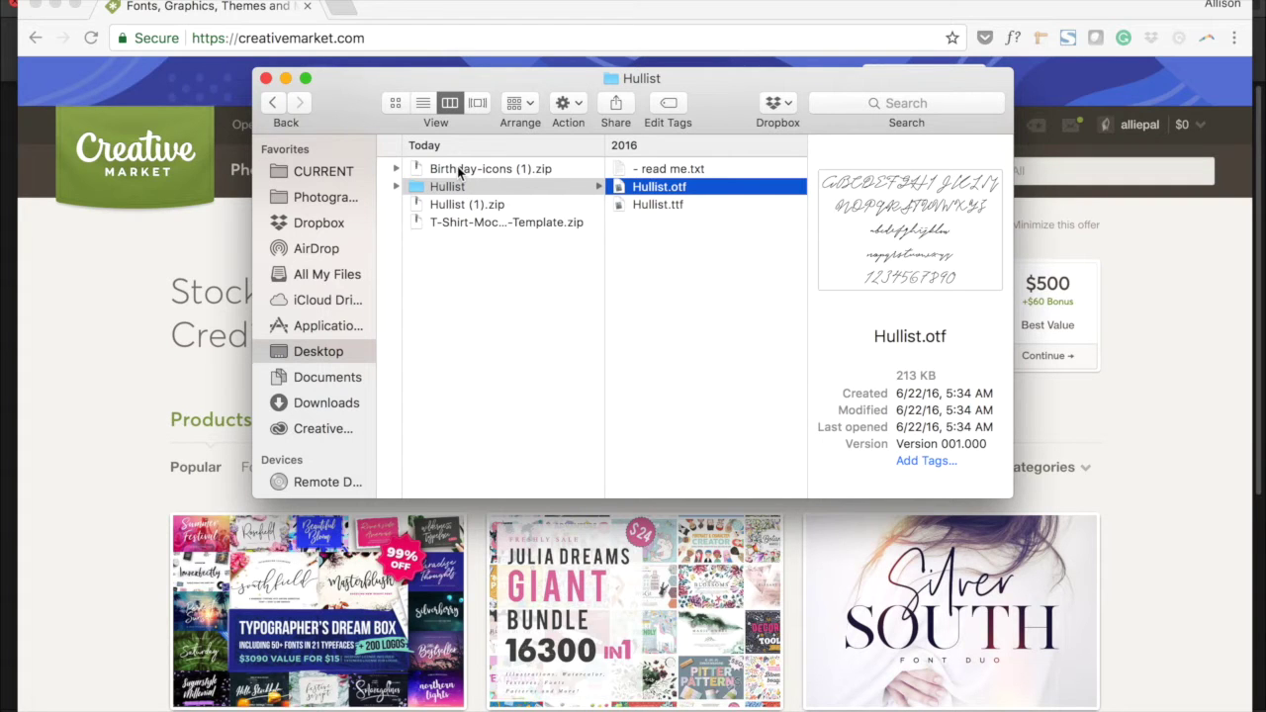
Unzip Birthday-icons, preview plan-30-21-27.jpg, then select plan-30-21-27.eps and launch Illustrator.
double_click(520, 169)
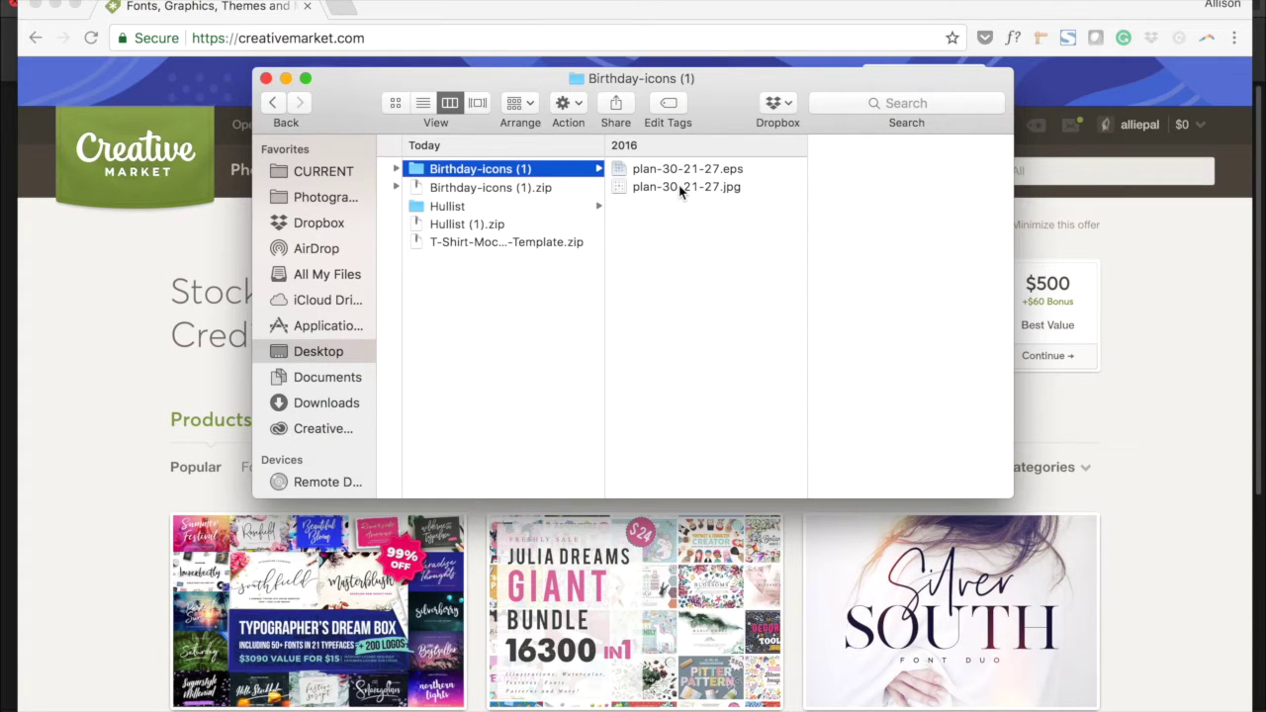
click(679, 188)
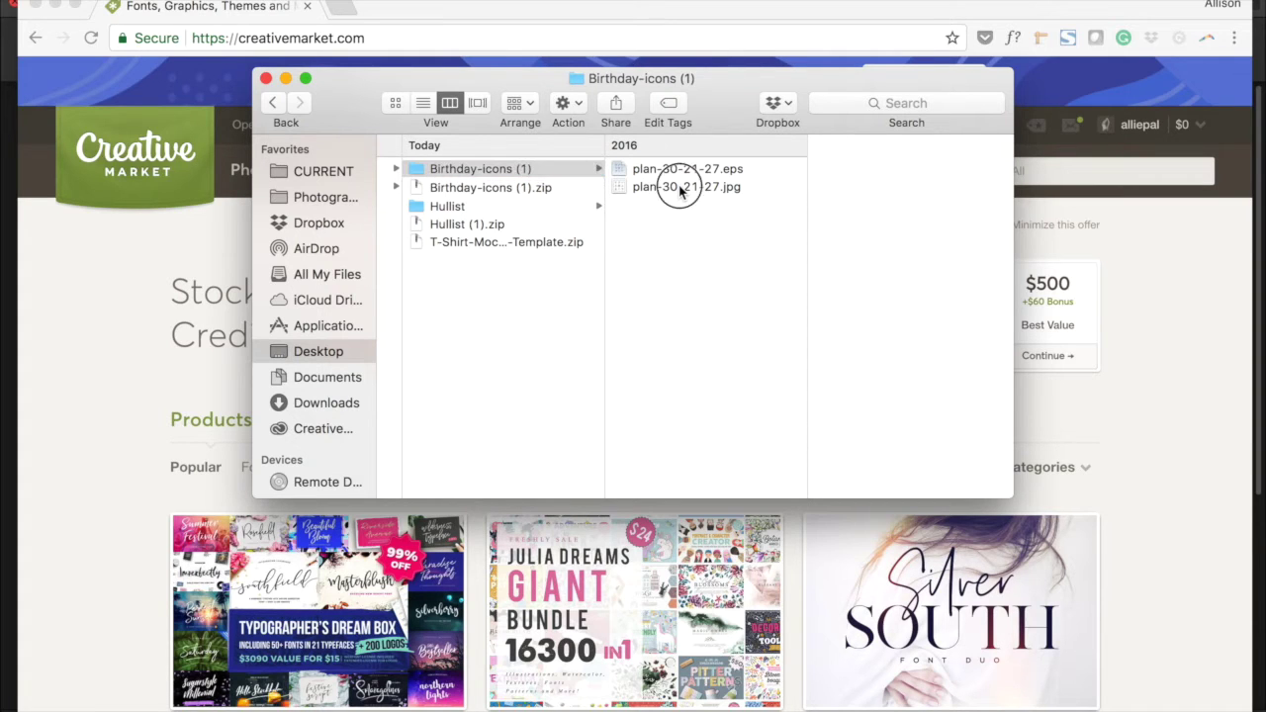
key(space)
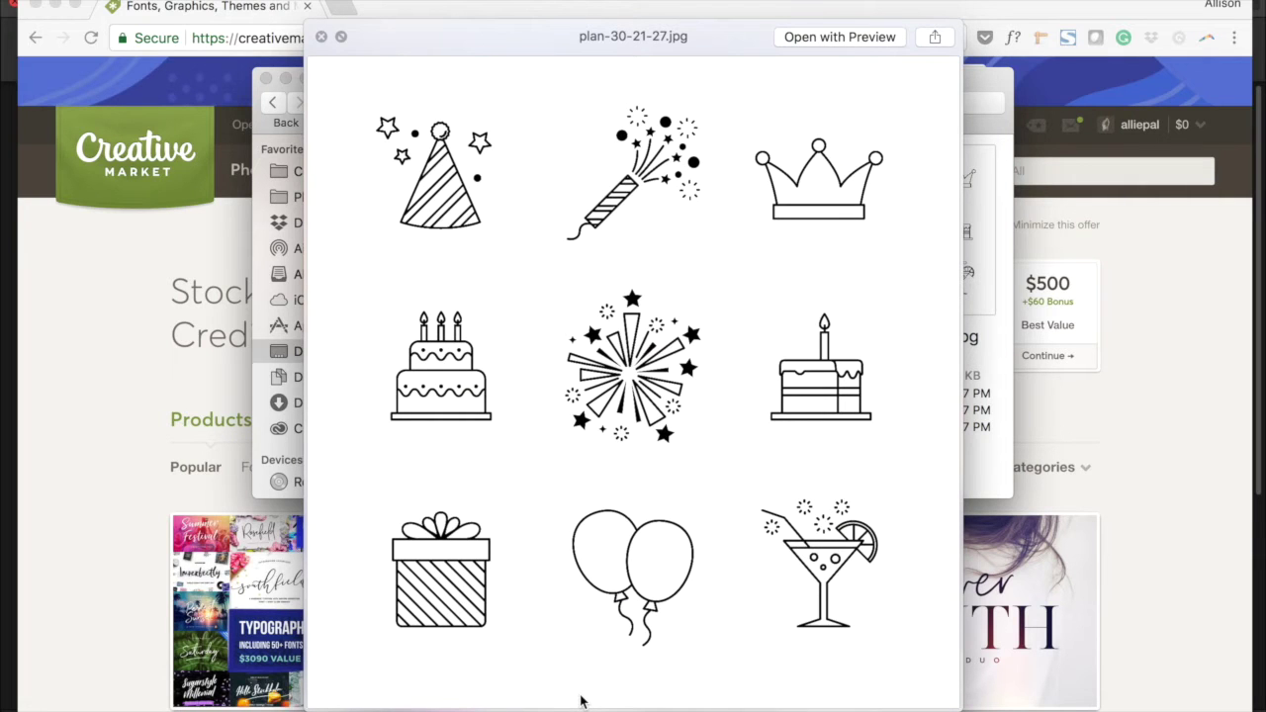
key(space)
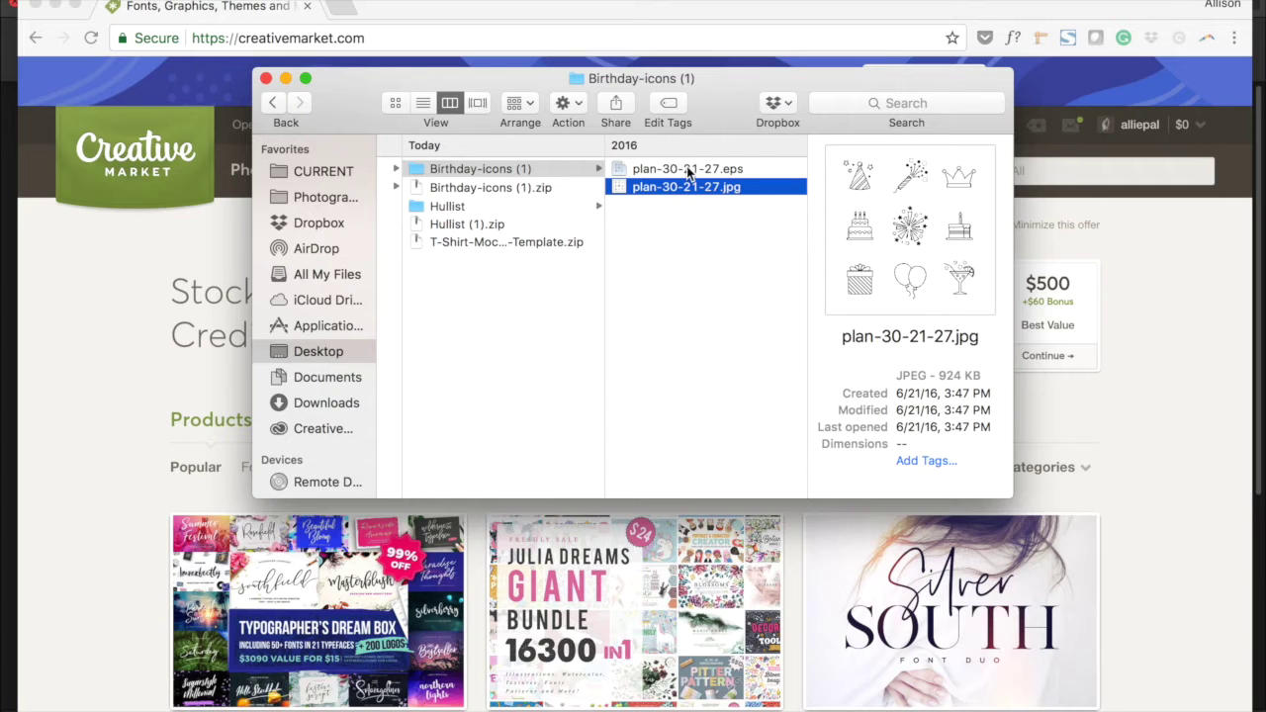
click(706, 169)
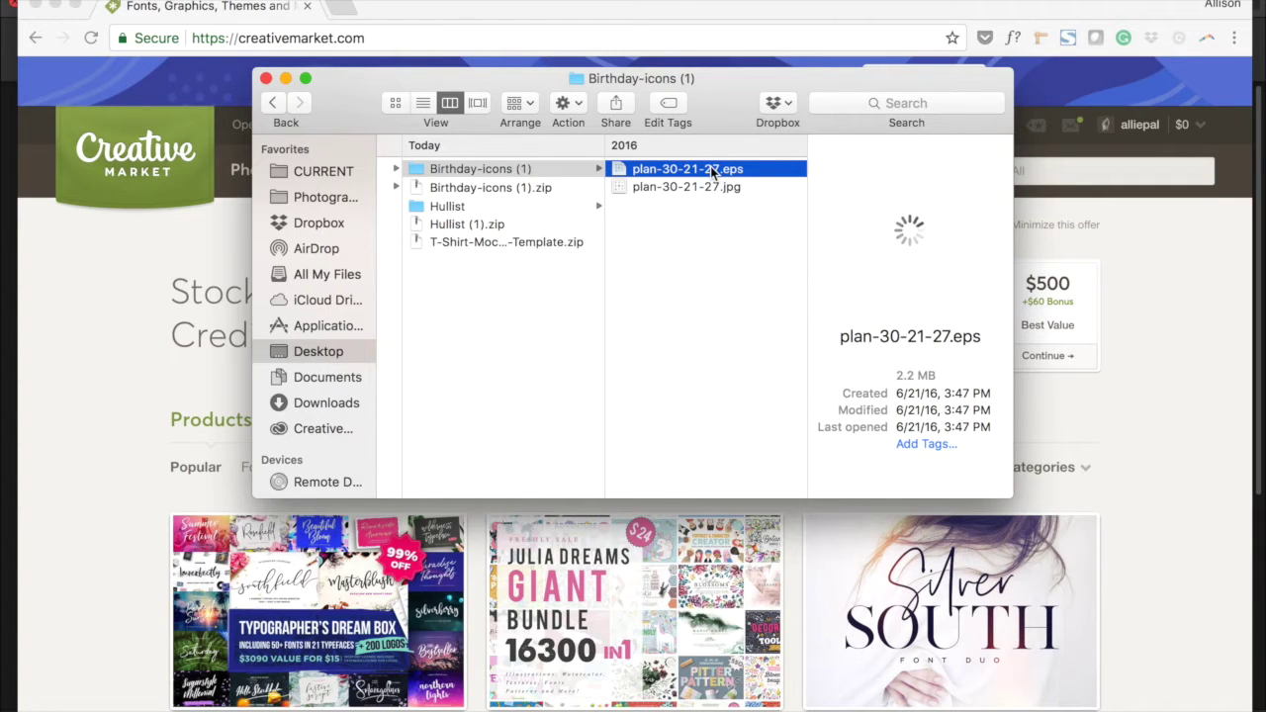
click(460, 703)
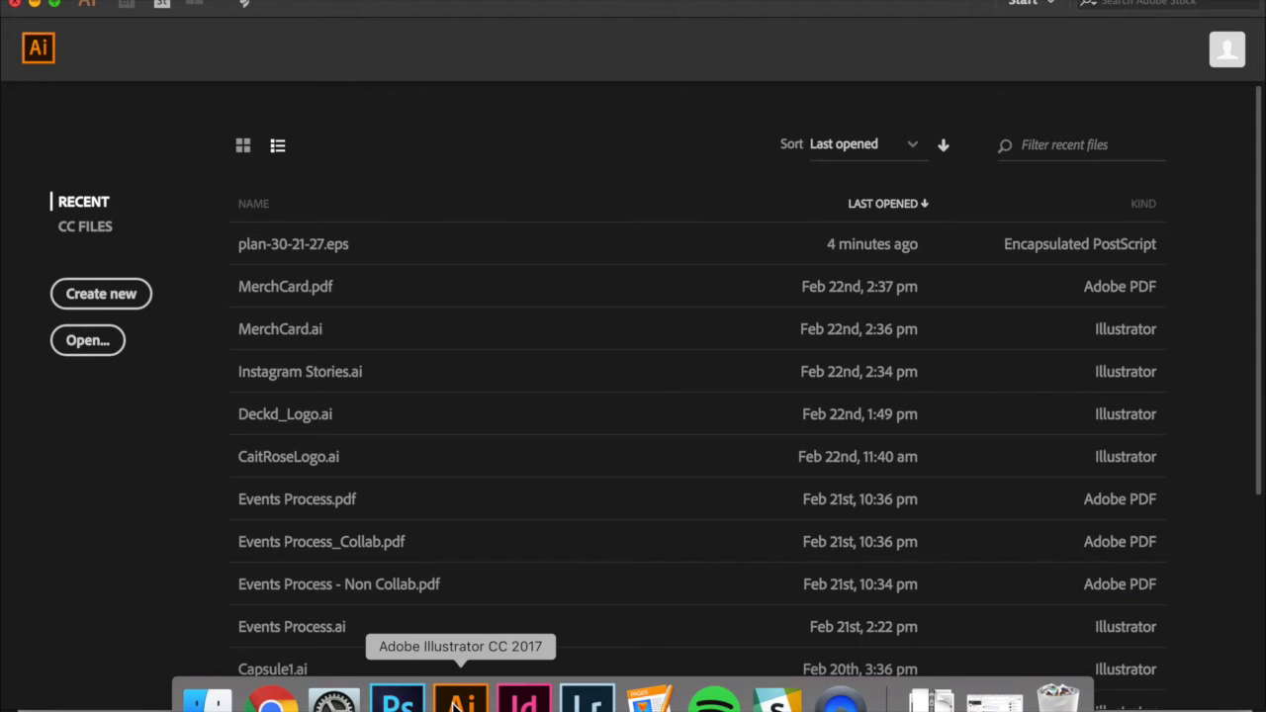
Open plan-30-21-27.eps from the Recent list and view it at 100%.
click(283, 243)
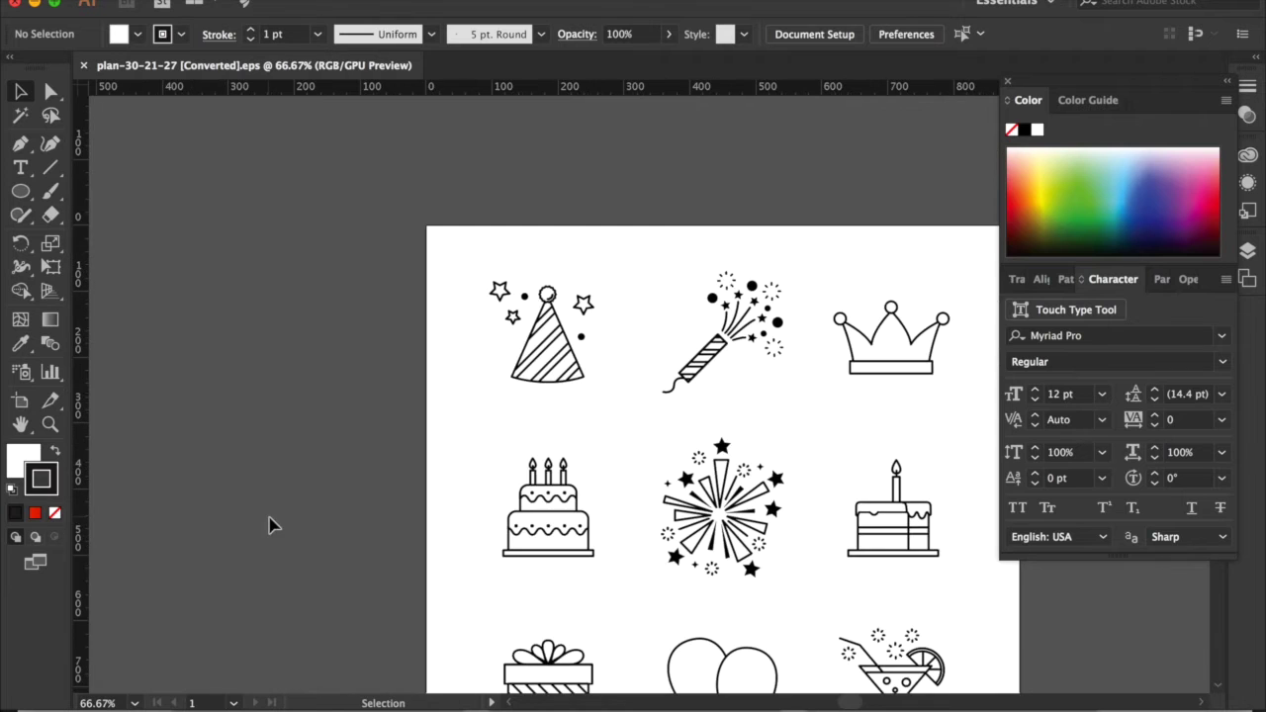
key(ctrl+1)
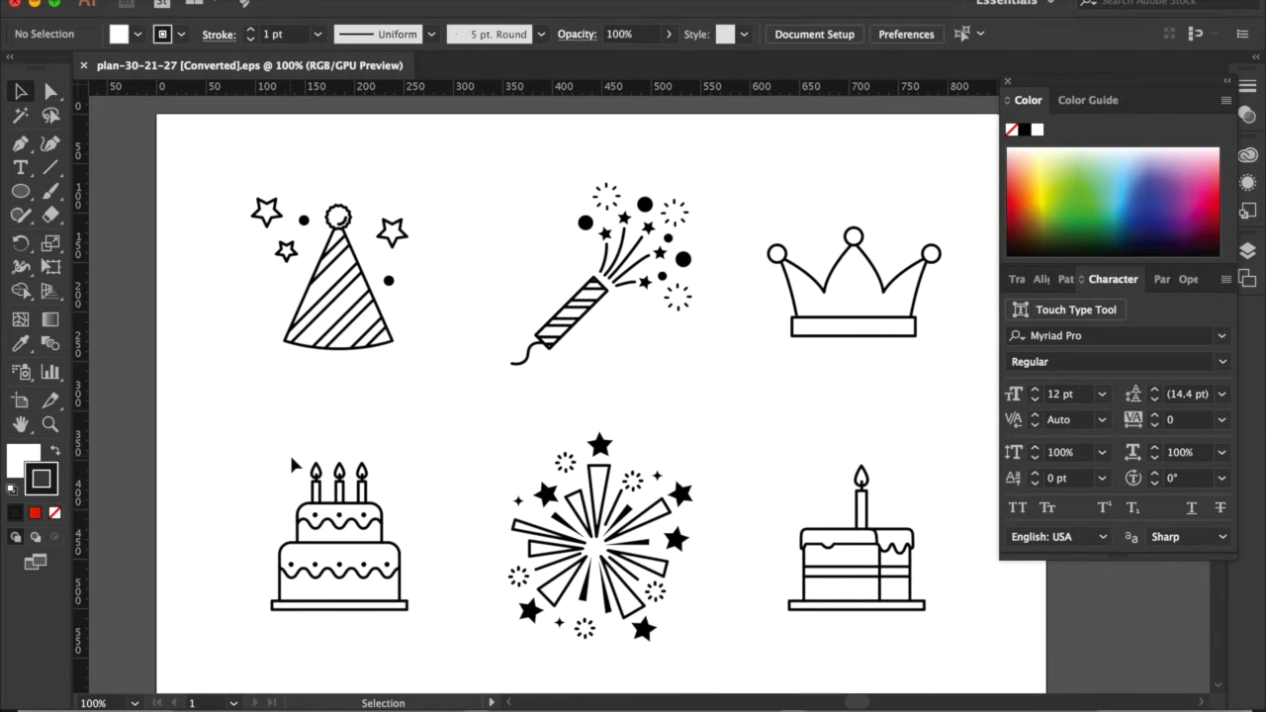
Show a full-size Quick Look preview of plan-30-21-27.jpg with all nine birthday icons.
click(207, 702)
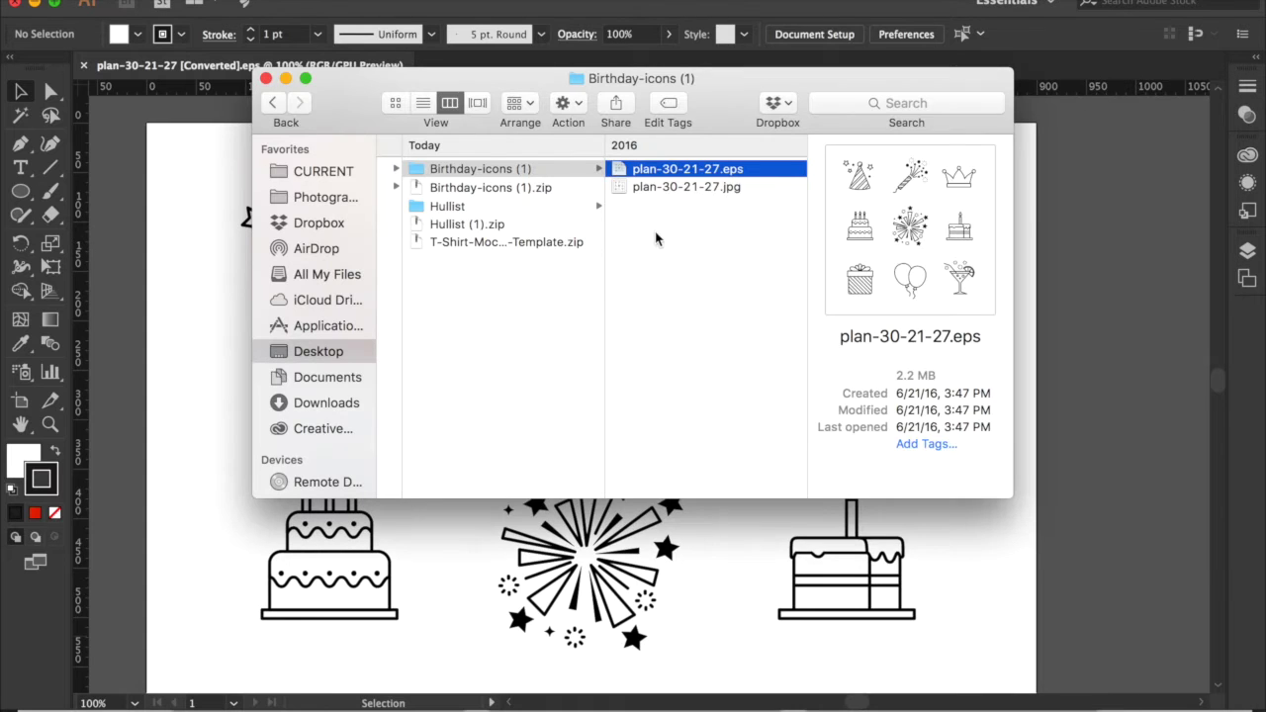
click(683, 188)
key(space)
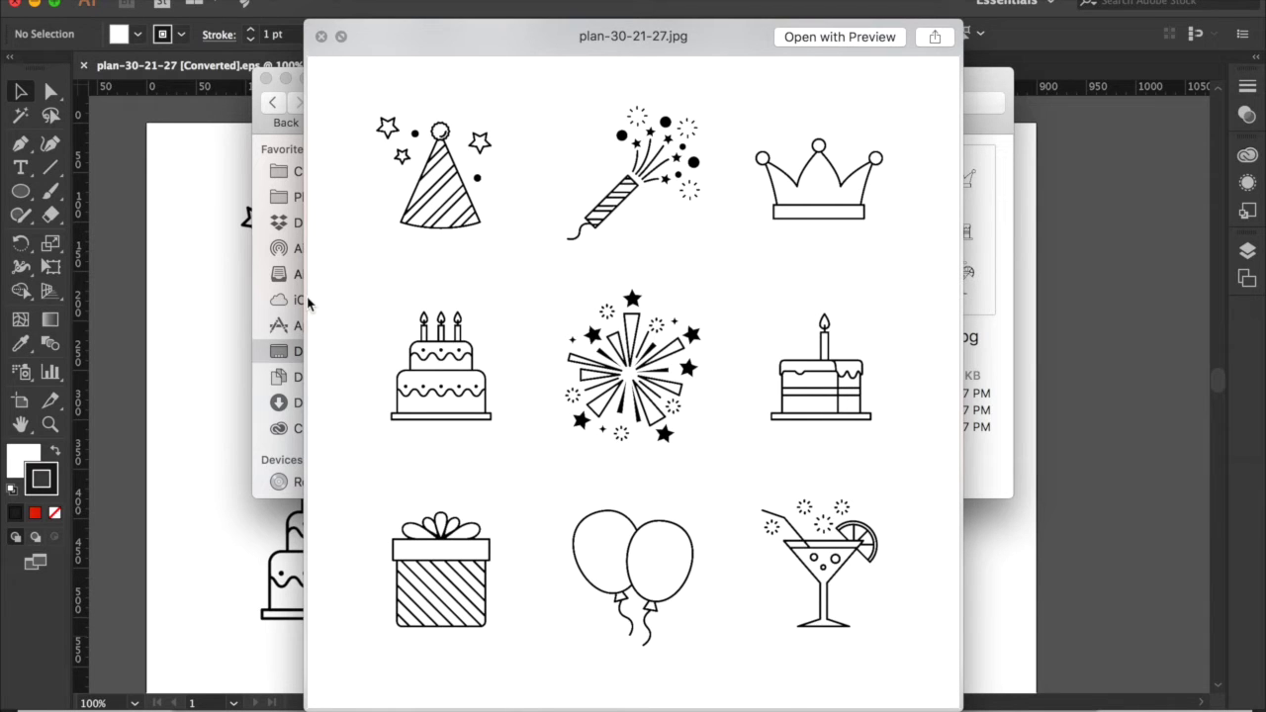
Back in Illustrator, select all artwork and zoom out, undoing an accidental move.
key(space)
click(172, 364)
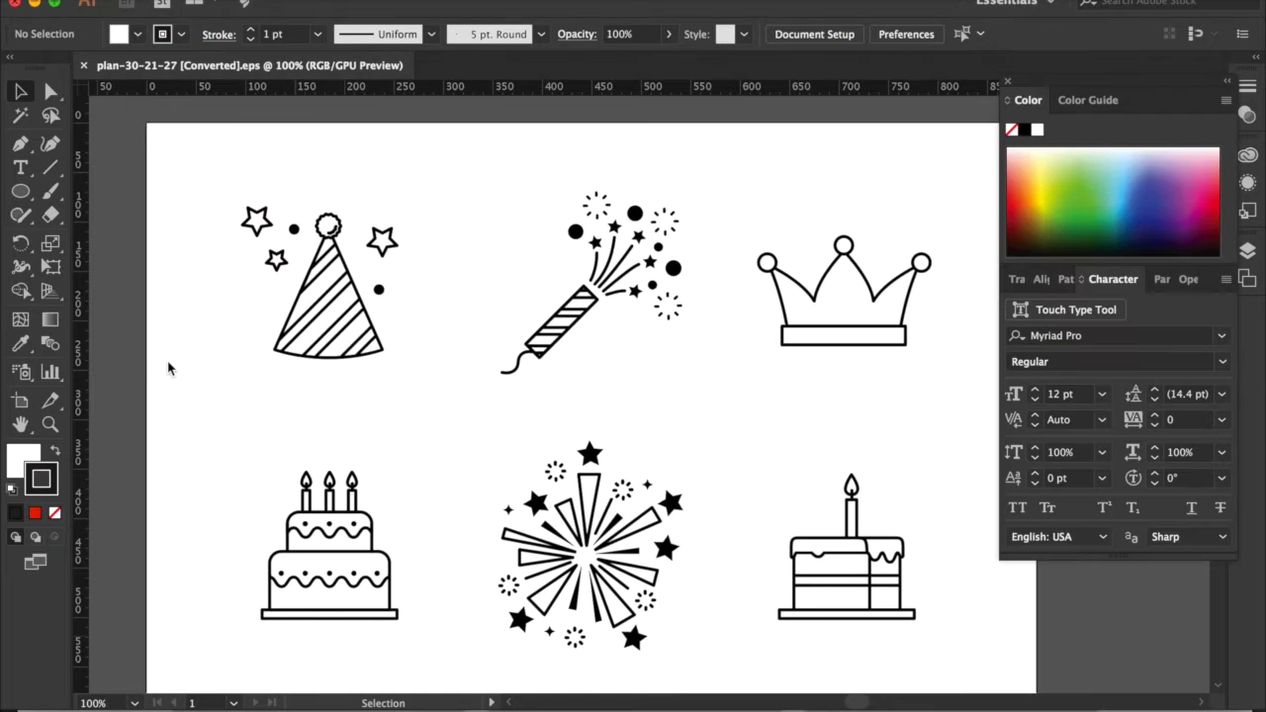
key(super+a)
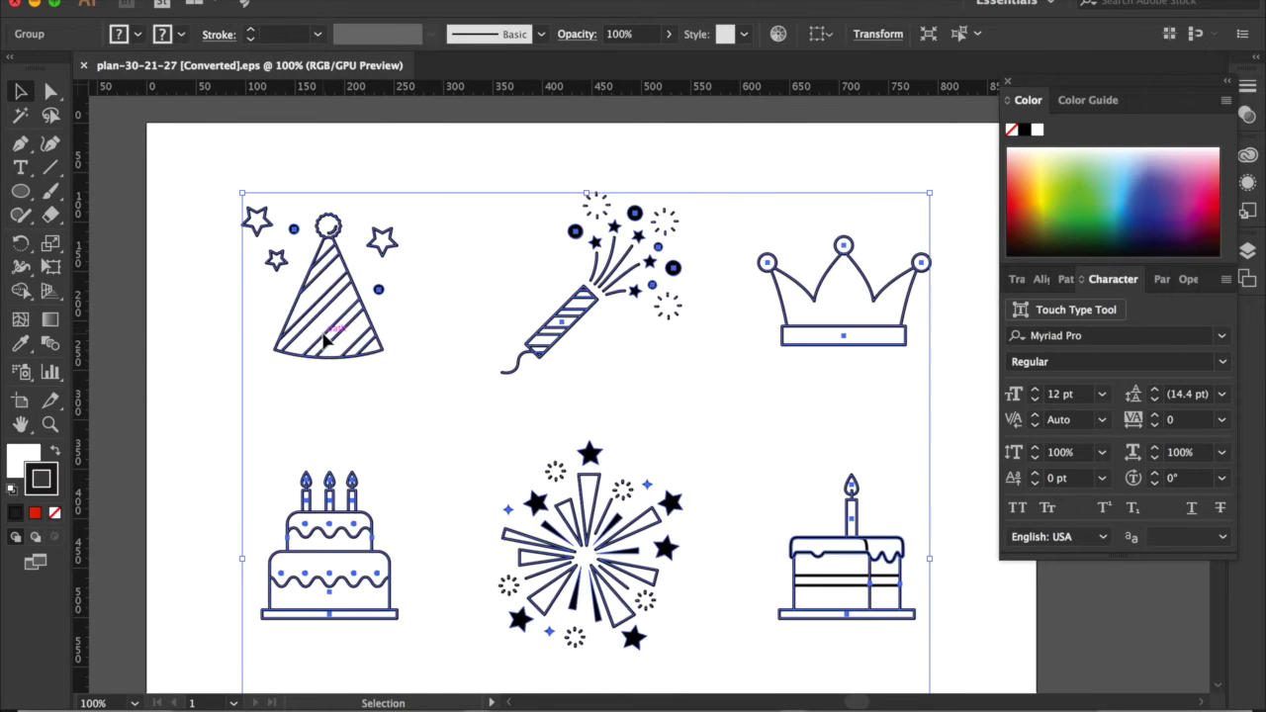
key(a)
key(super+minus)
key(v)
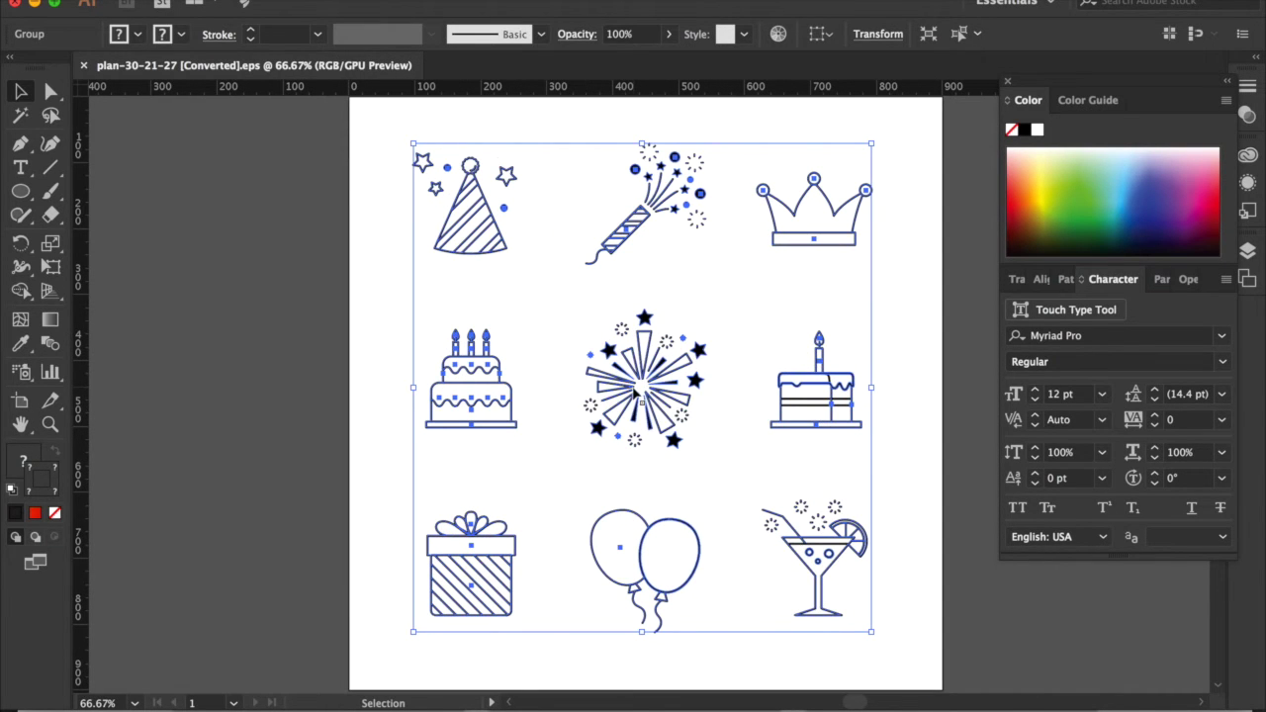
drag(618, 397, 524, 393)
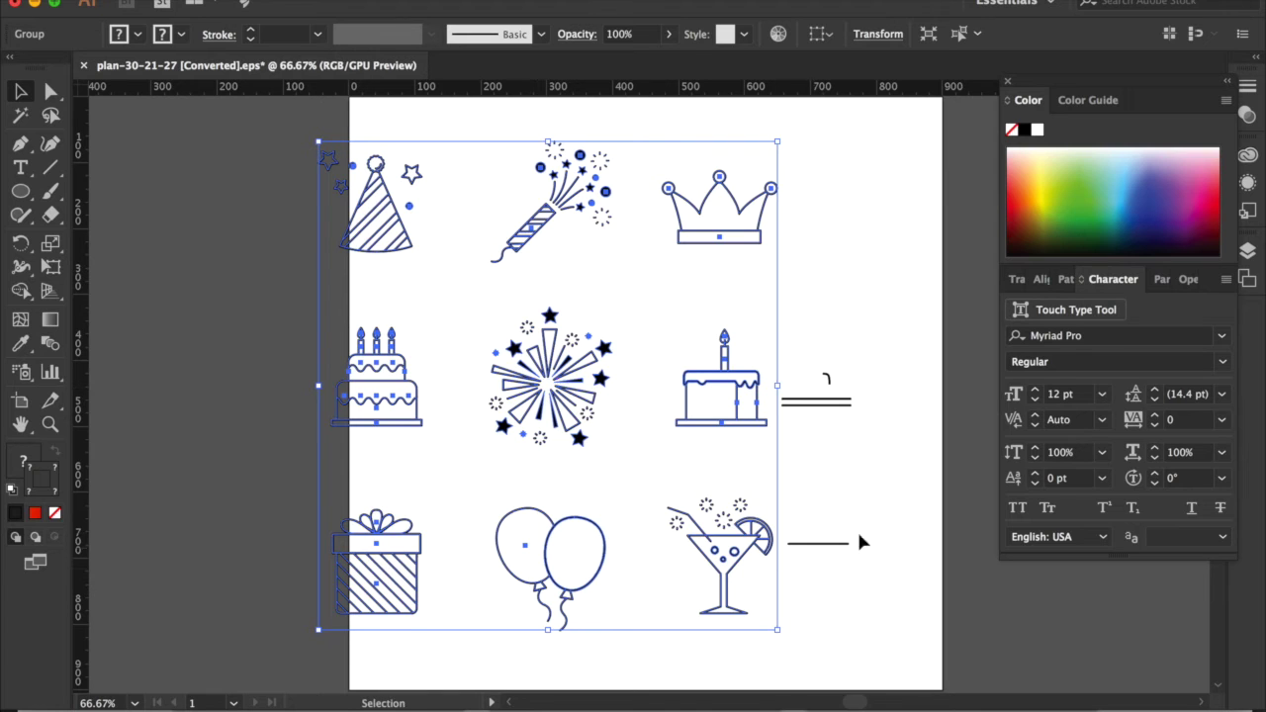
key(super+z)
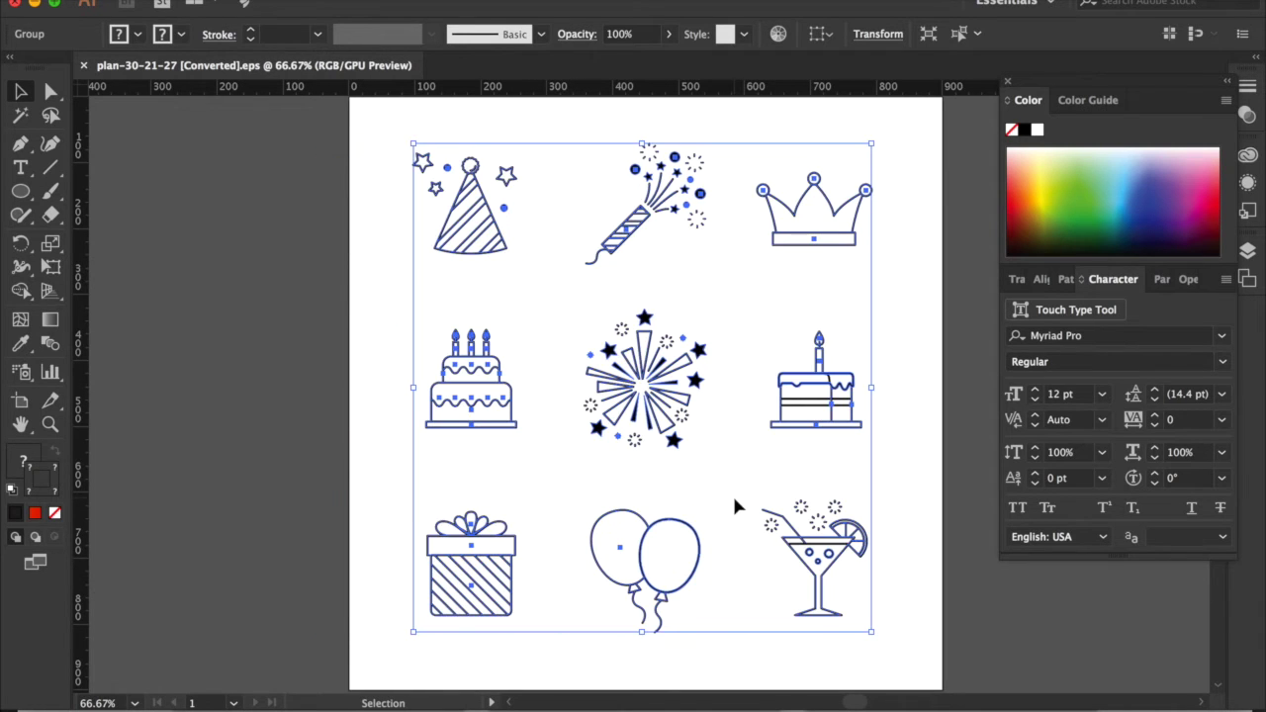
Marquee-select all nine icons, apply Object > Ungroup twice, then deselect.
click(278, 396)
drag(326, 136, 930, 639)
click(312, 0)
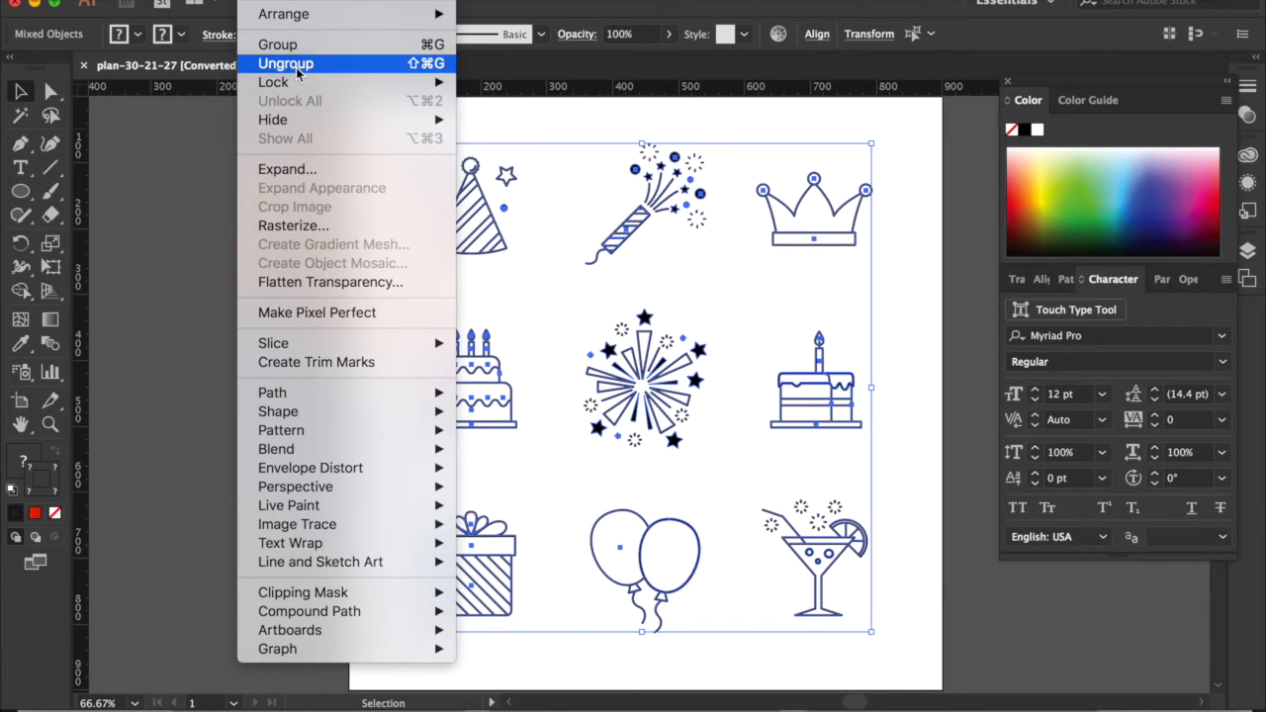
click(297, 63)
click(312, 0)
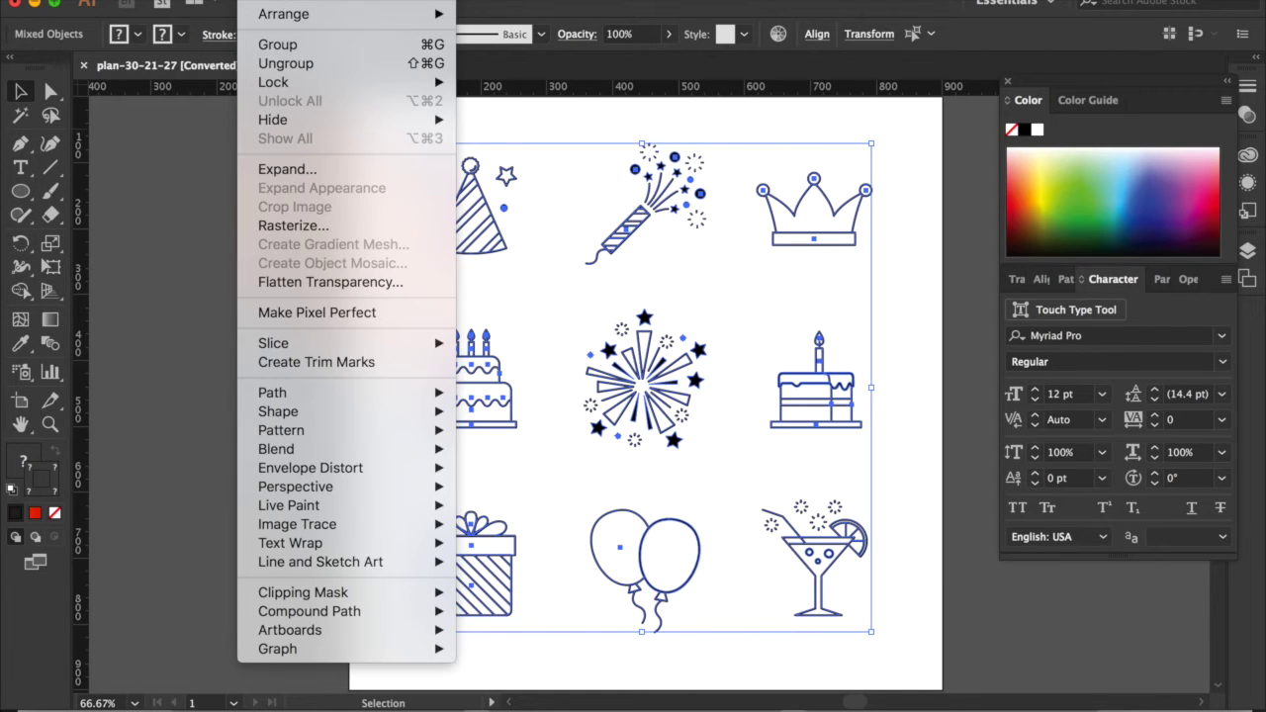
click(286, 64)
click(251, 359)
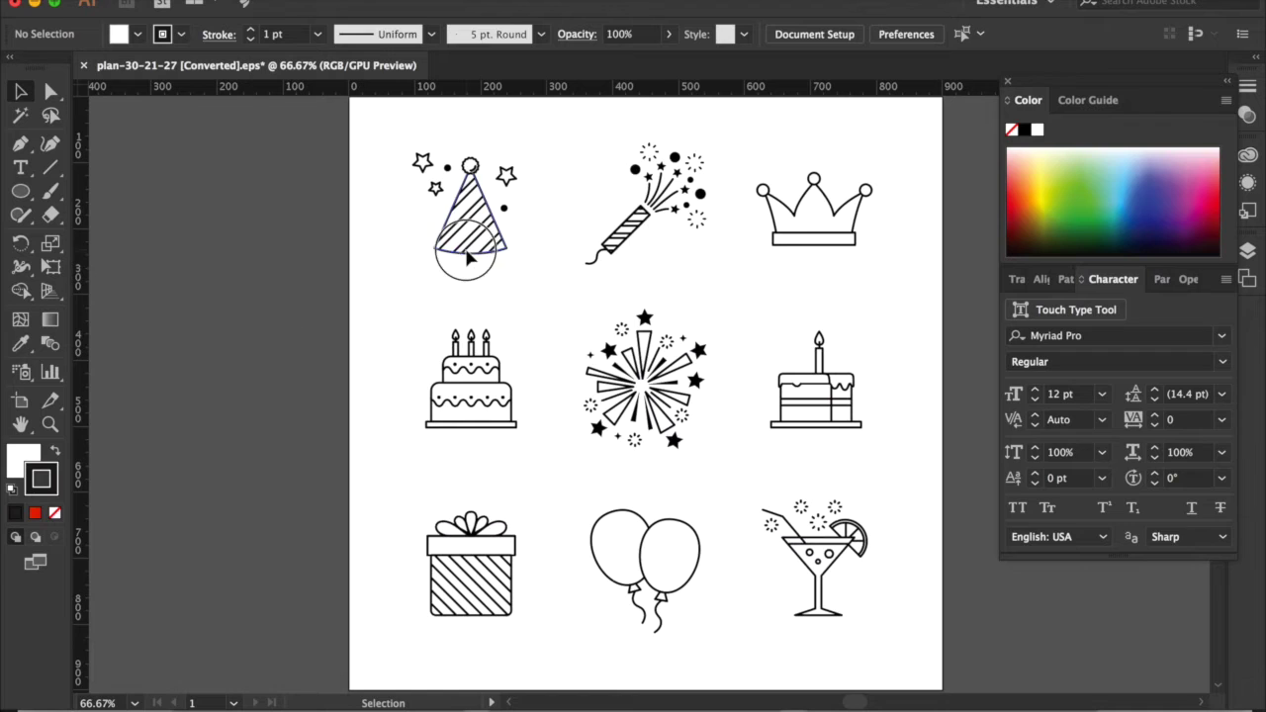
Move the small dot beside the party hat and zoom in on the hat.
click(469, 260)
click(420, 176)
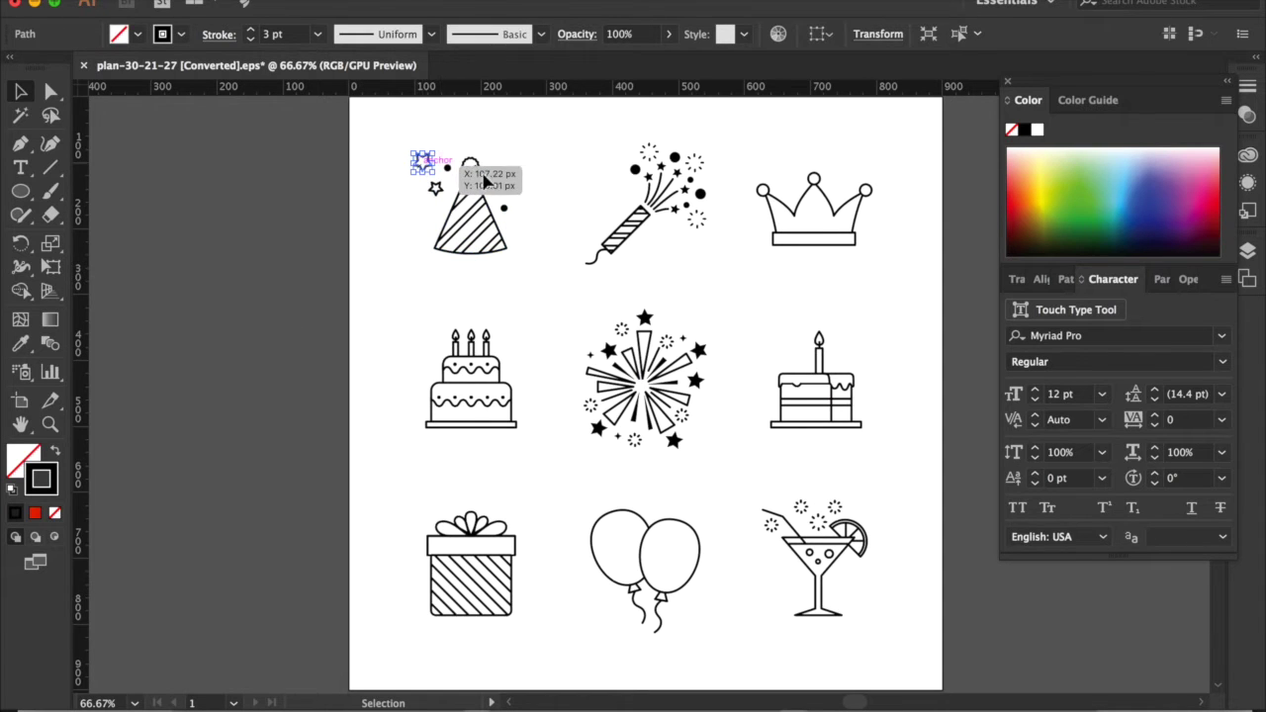
drag(485, 178, 504, 206)
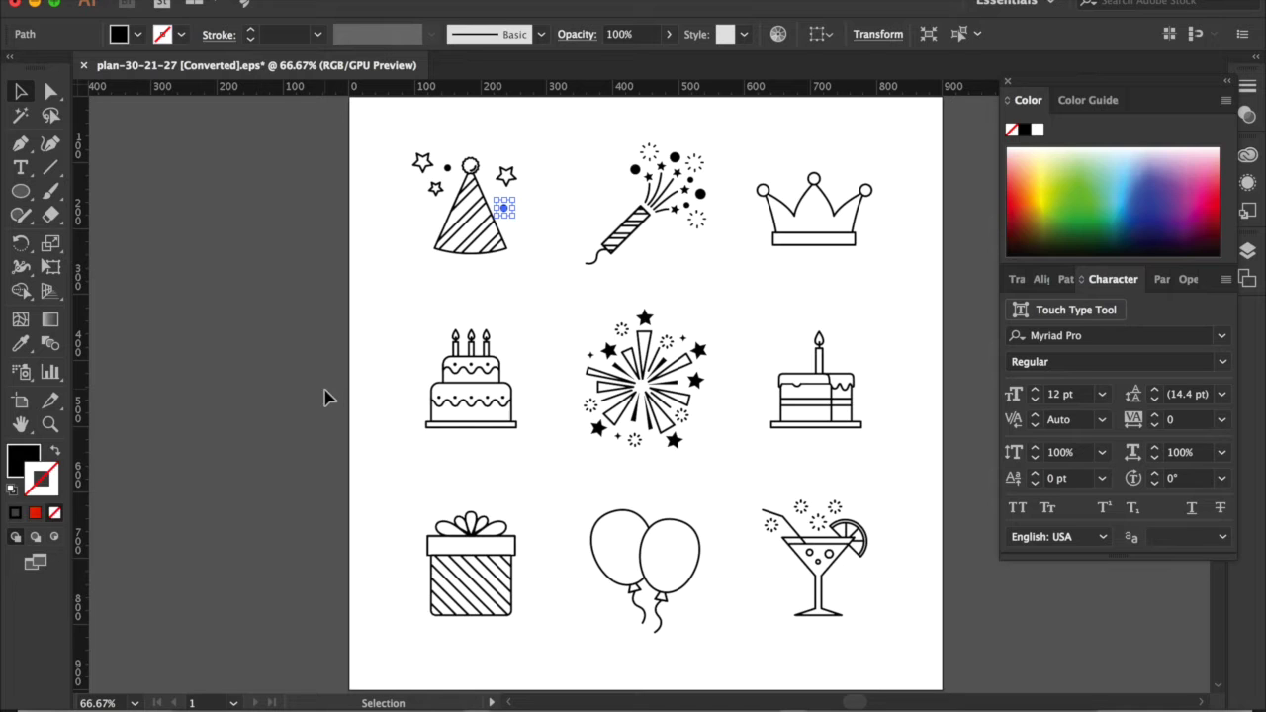
key(super+equal)
key(super+equal)
key(super+equal)
key(super+equal)
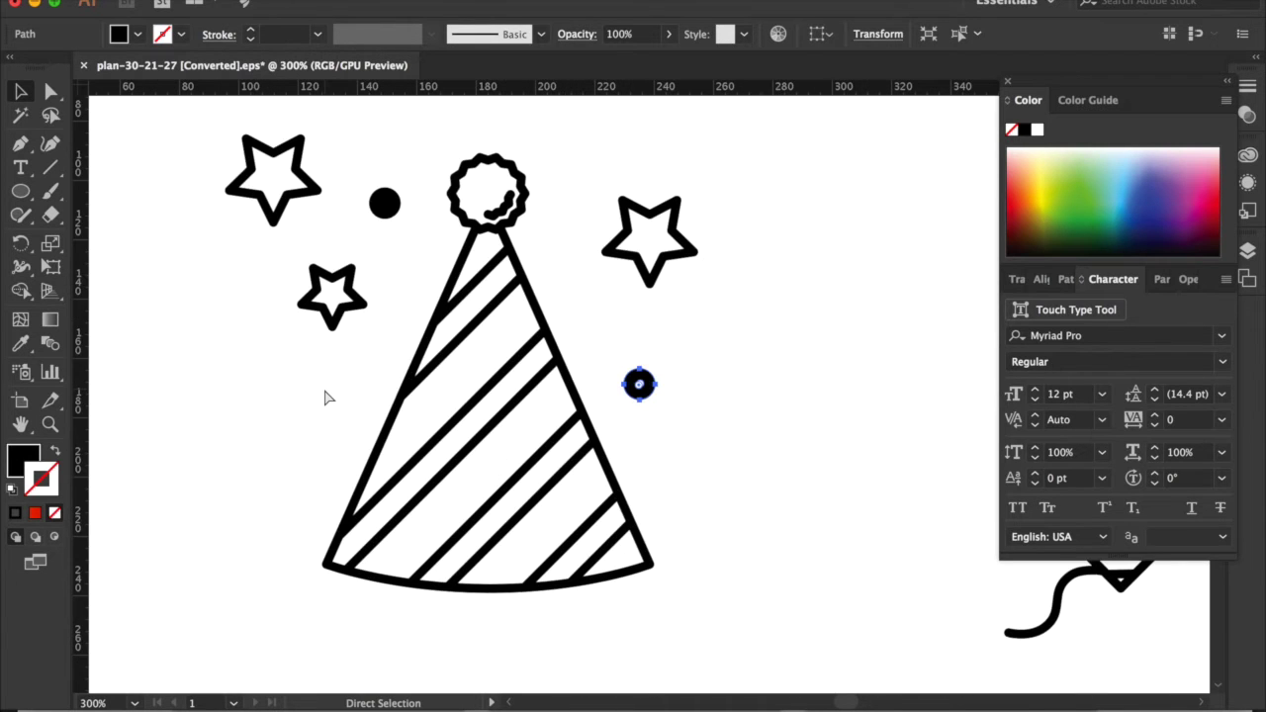
Raise the hat outline's stroke weight by two steps and give it a red gradient.
click(431, 326)
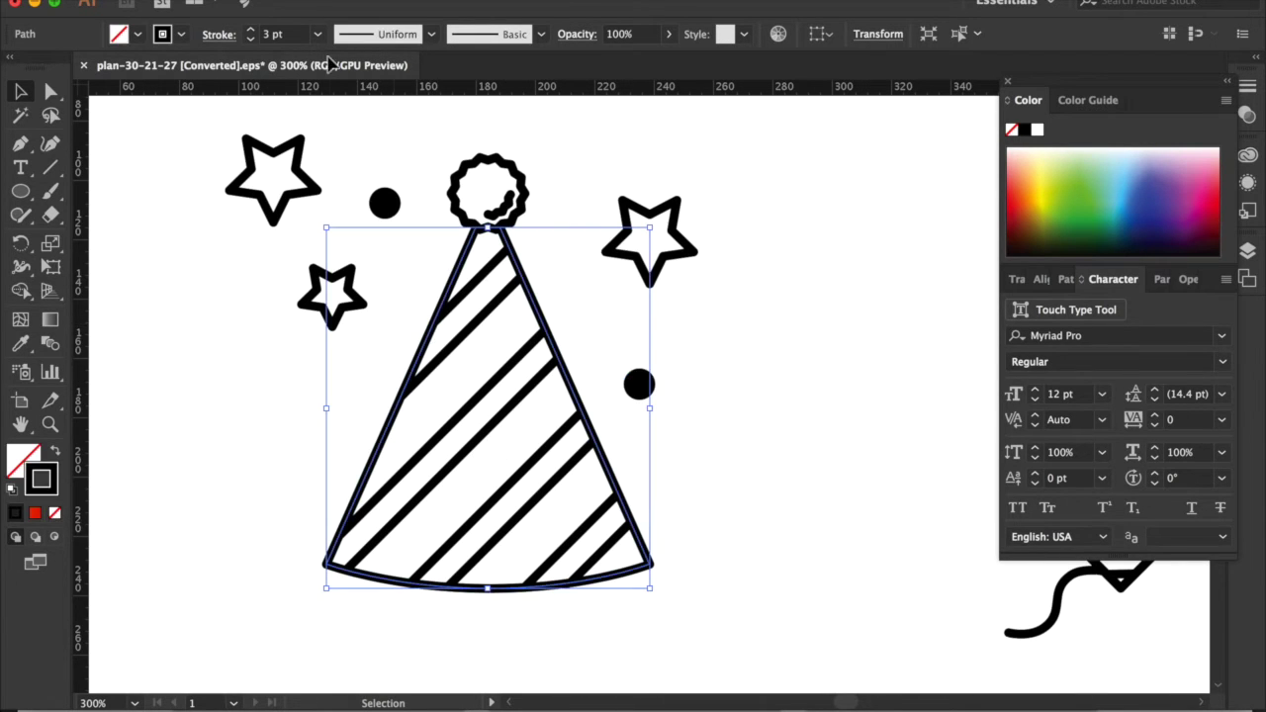
click(251, 30)
click(251, 30)
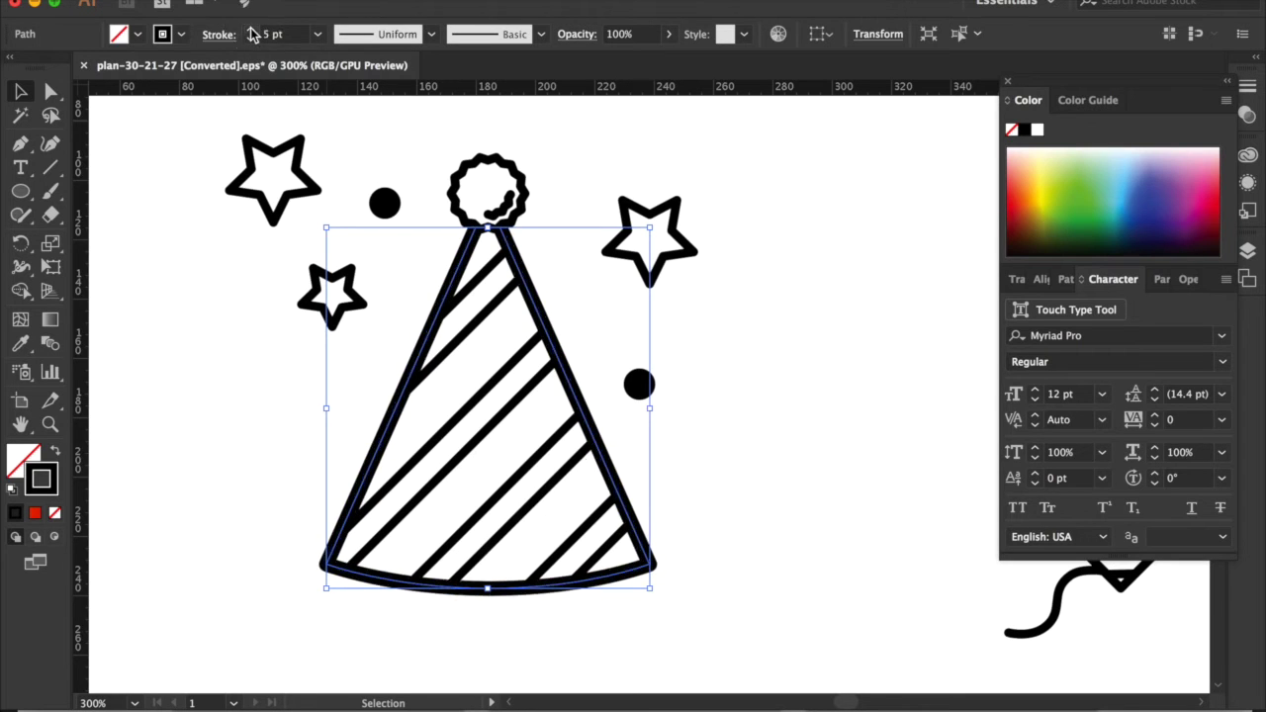
click(250, 30)
click(250, 30)
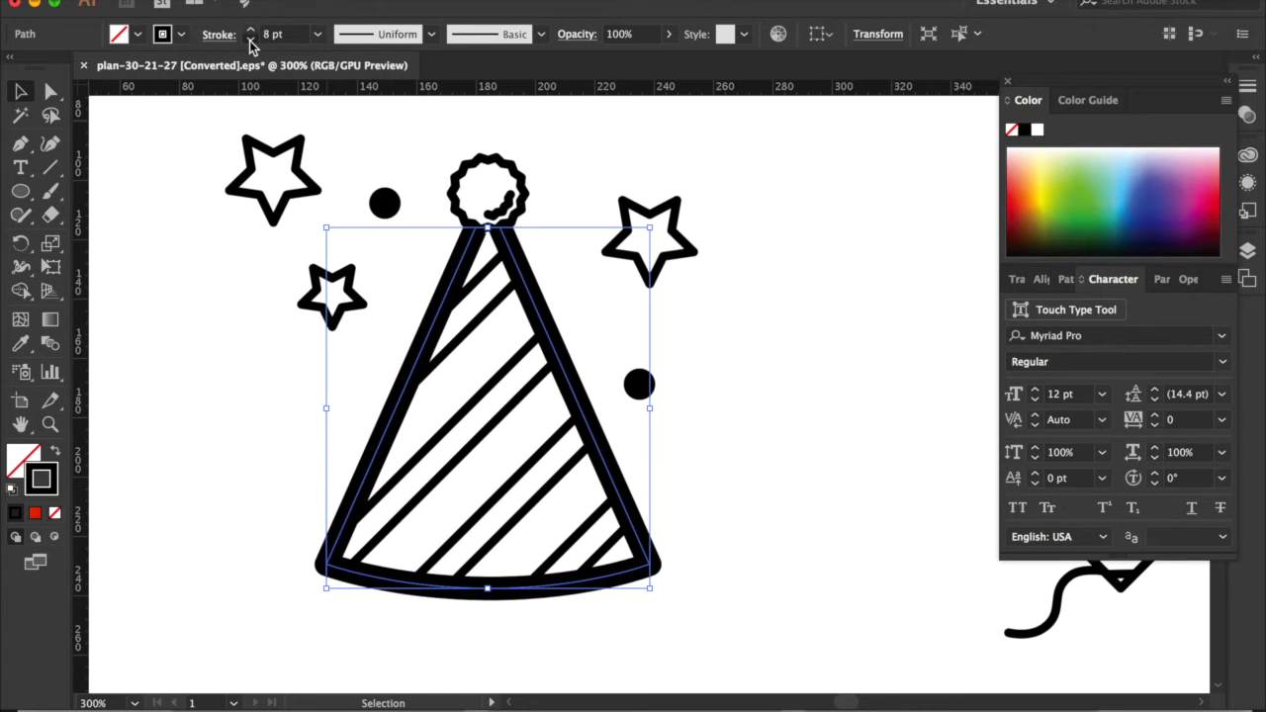
click(250, 39)
click(251, 38)
click(251, 39)
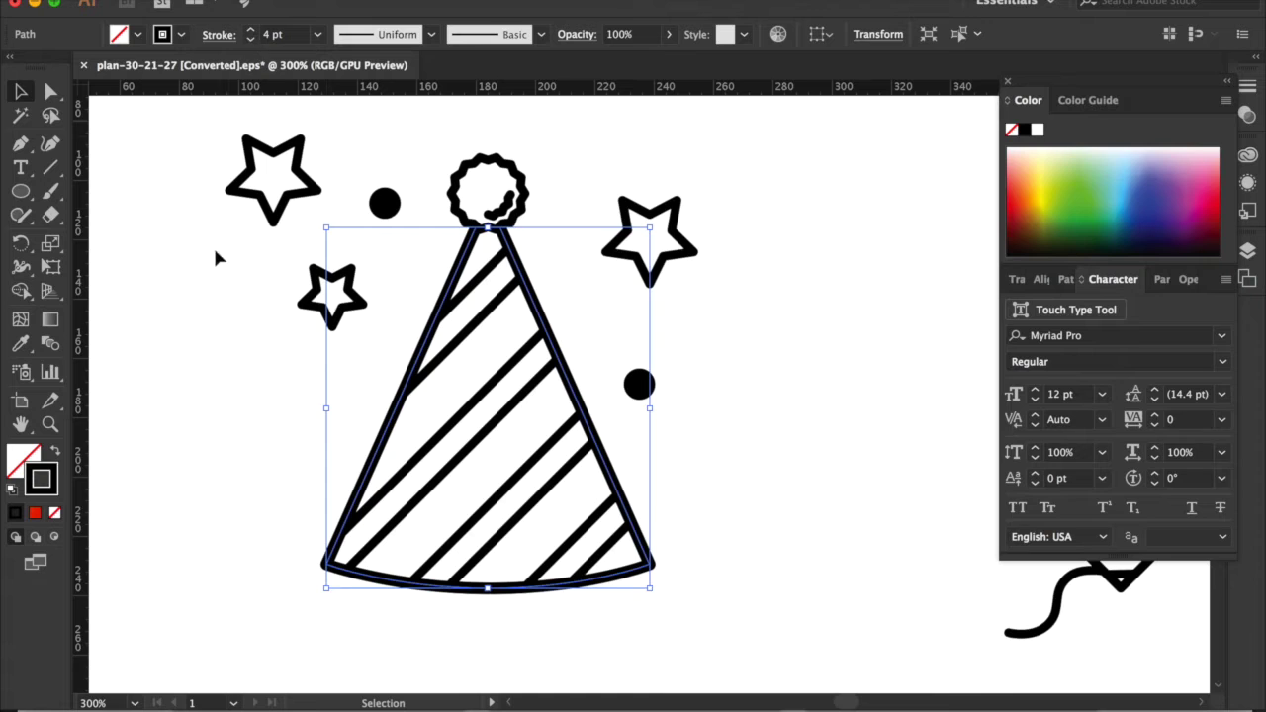
click(34, 514)
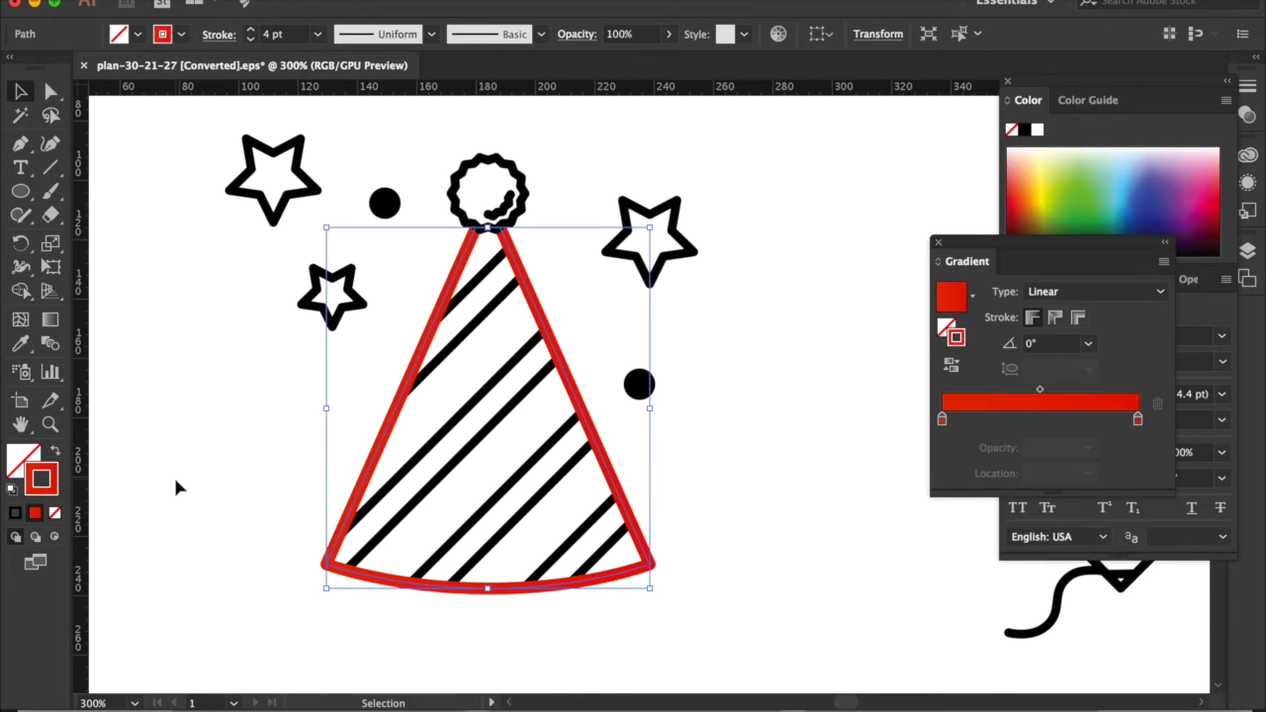
click(188, 451)
Colour one diagonal hat stripe yellow and the next one dark blue.
click(484, 391)
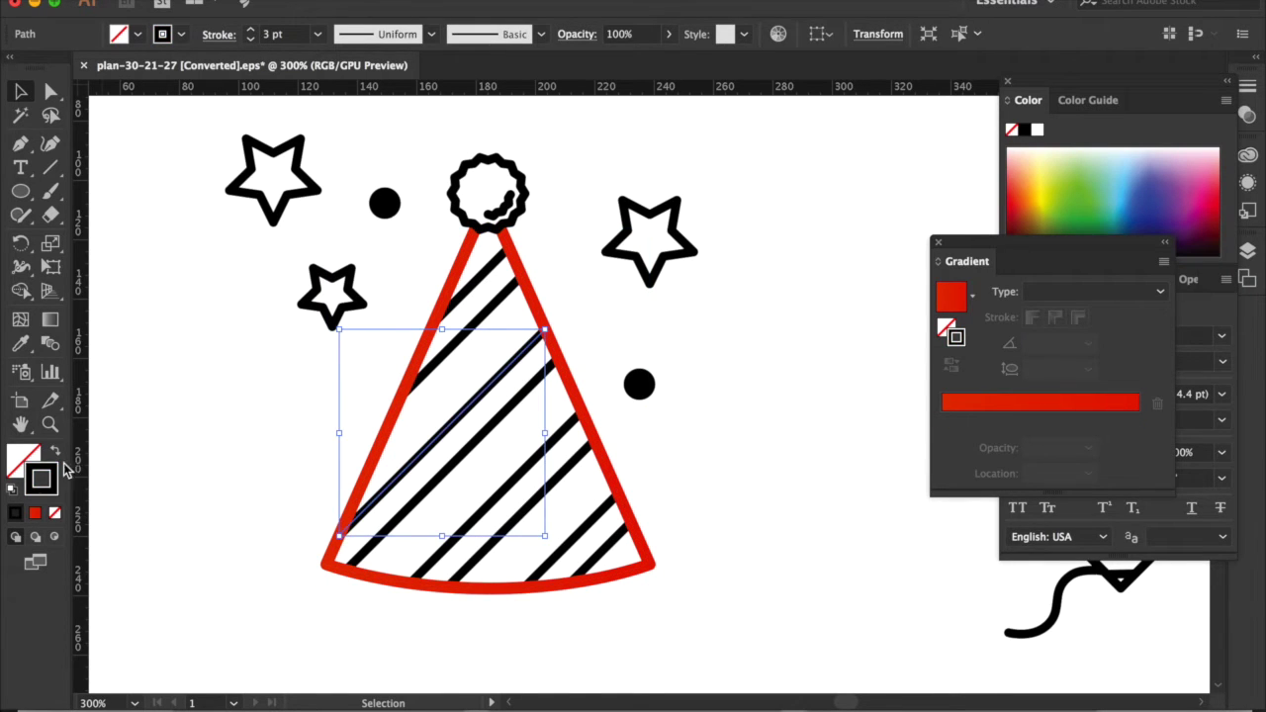
click(1046, 198)
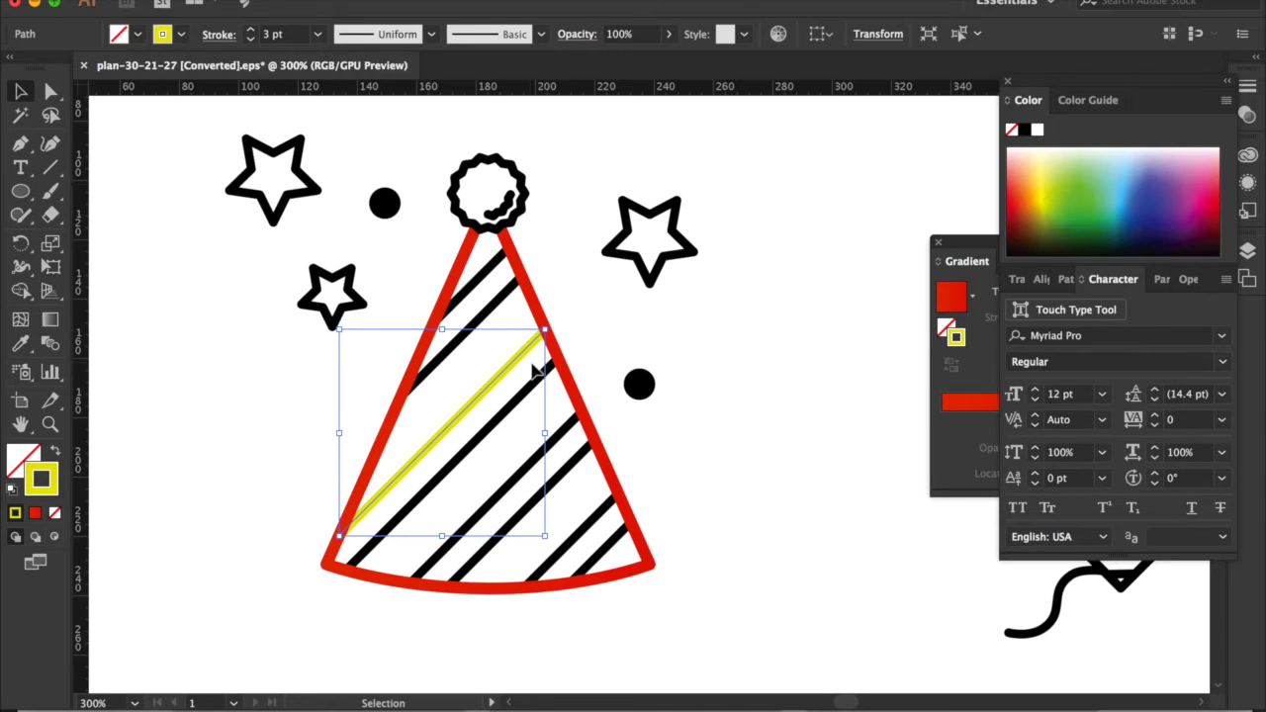
click(508, 416)
click(1162, 203)
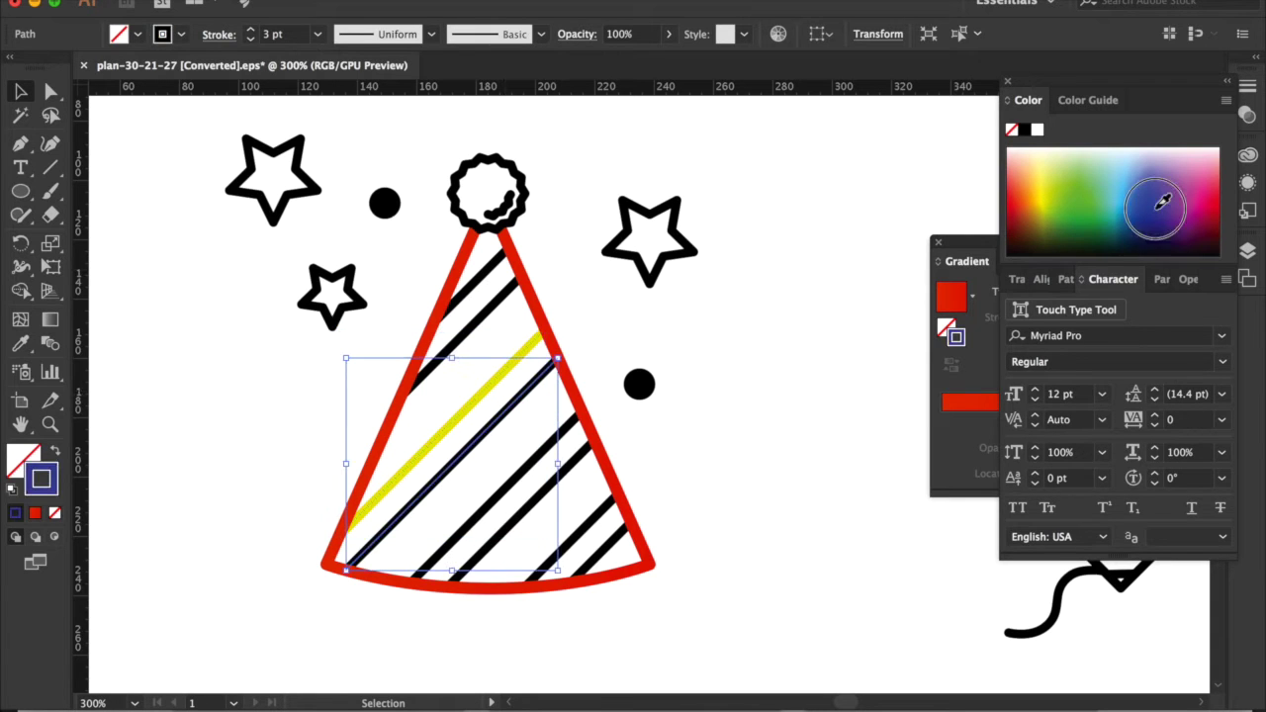
click(706, 439)
key(super+minus)
key(super+minus)
key(super+minus)
key(v)
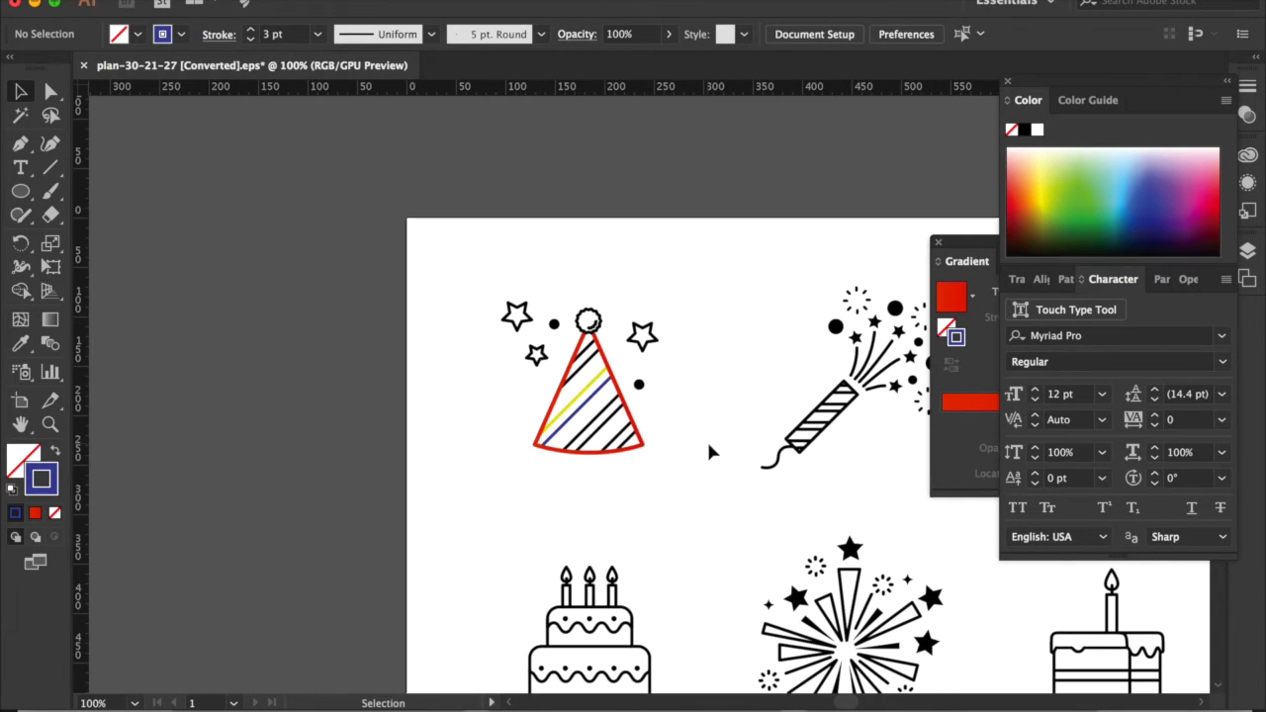
drag(489, 259, 679, 492)
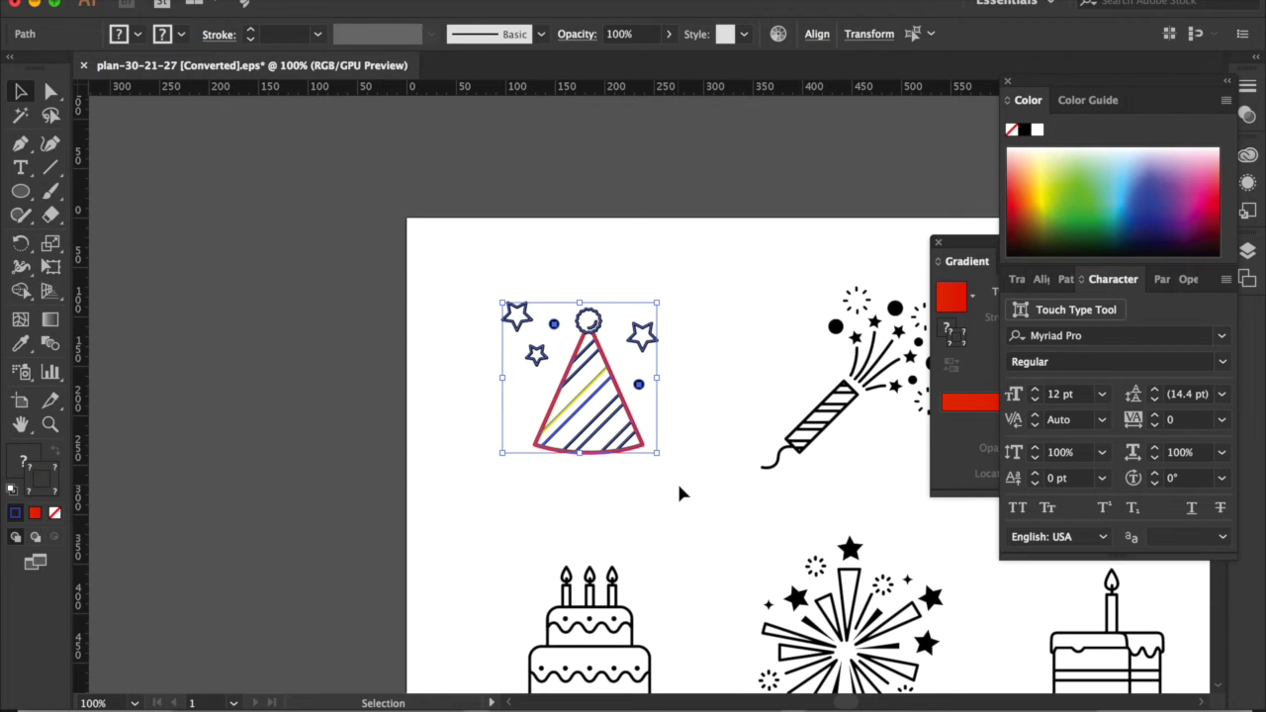
drag(589, 309, 316, 243)
drag(317, 243, 601, 331)
click(606, 267)
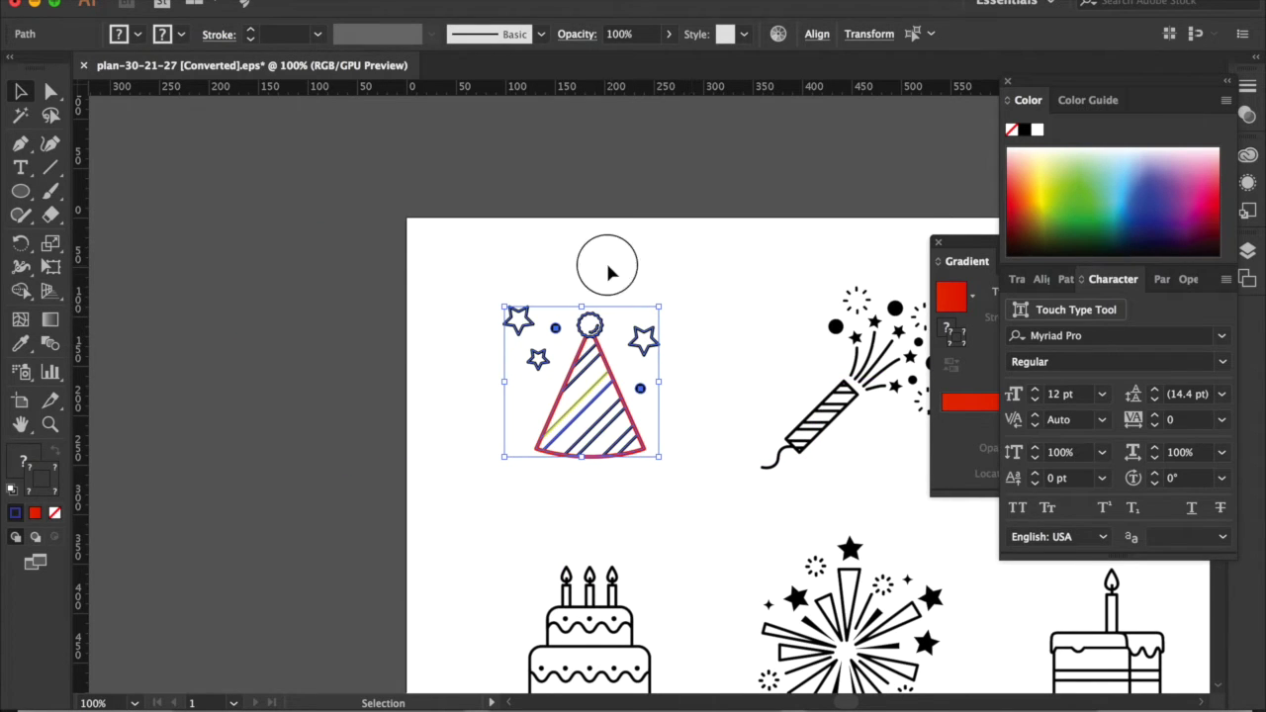
click(161, 2)
key(Escape)
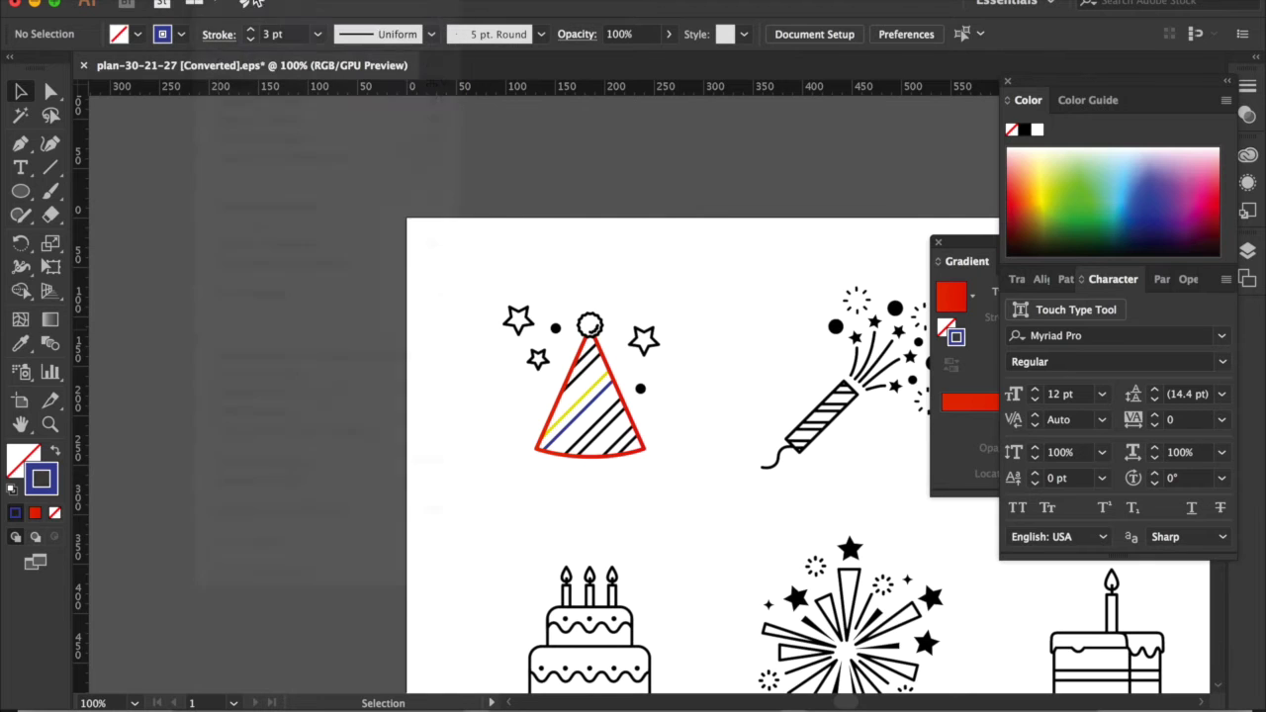
drag(457, 240, 699, 535)
scroll(703, 519, down, 2)
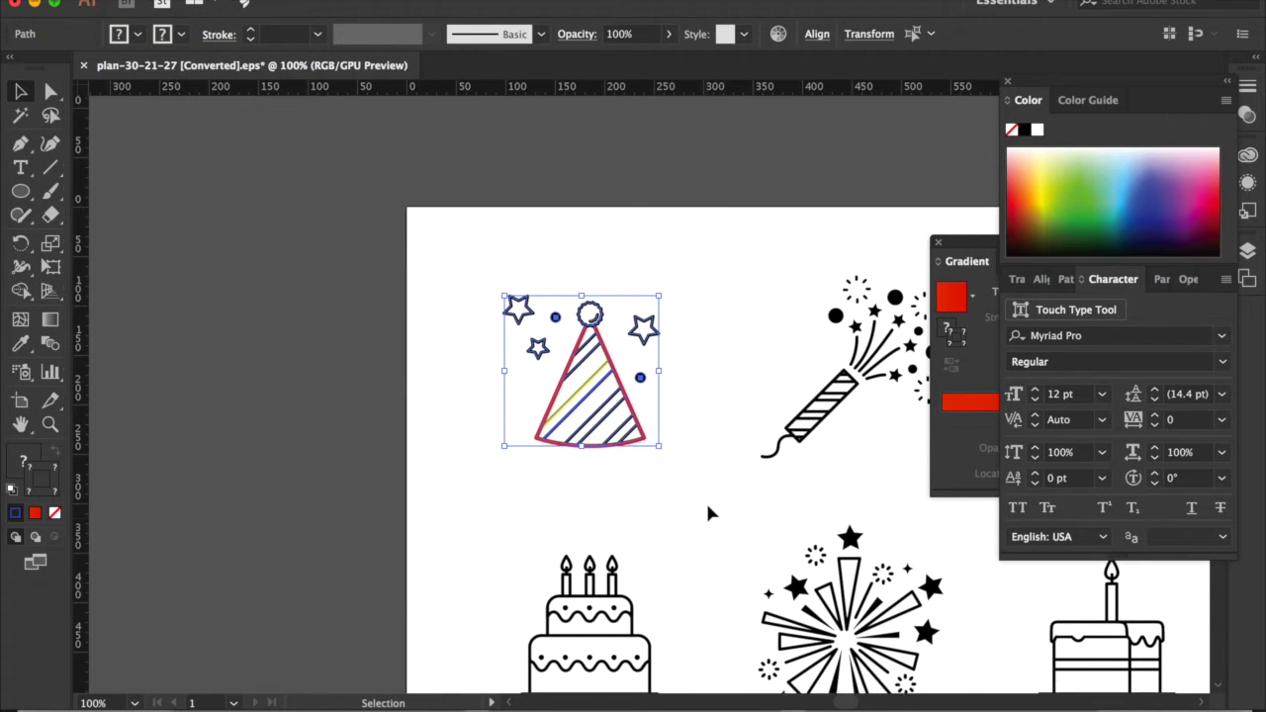
scroll(707, 511, right, 5)
scroll(704, 484, right, 3)
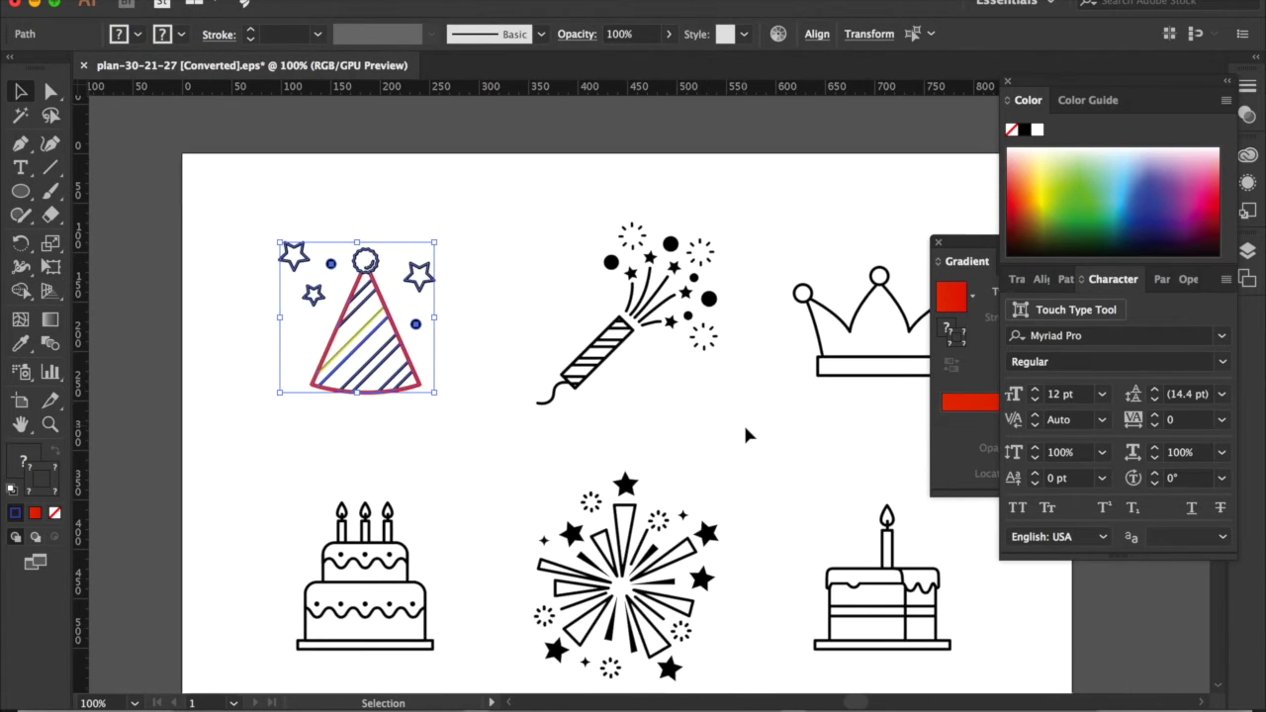
scroll(743, 423, down, 2)
scroll(743, 422, right, 2)
click(567, 361)
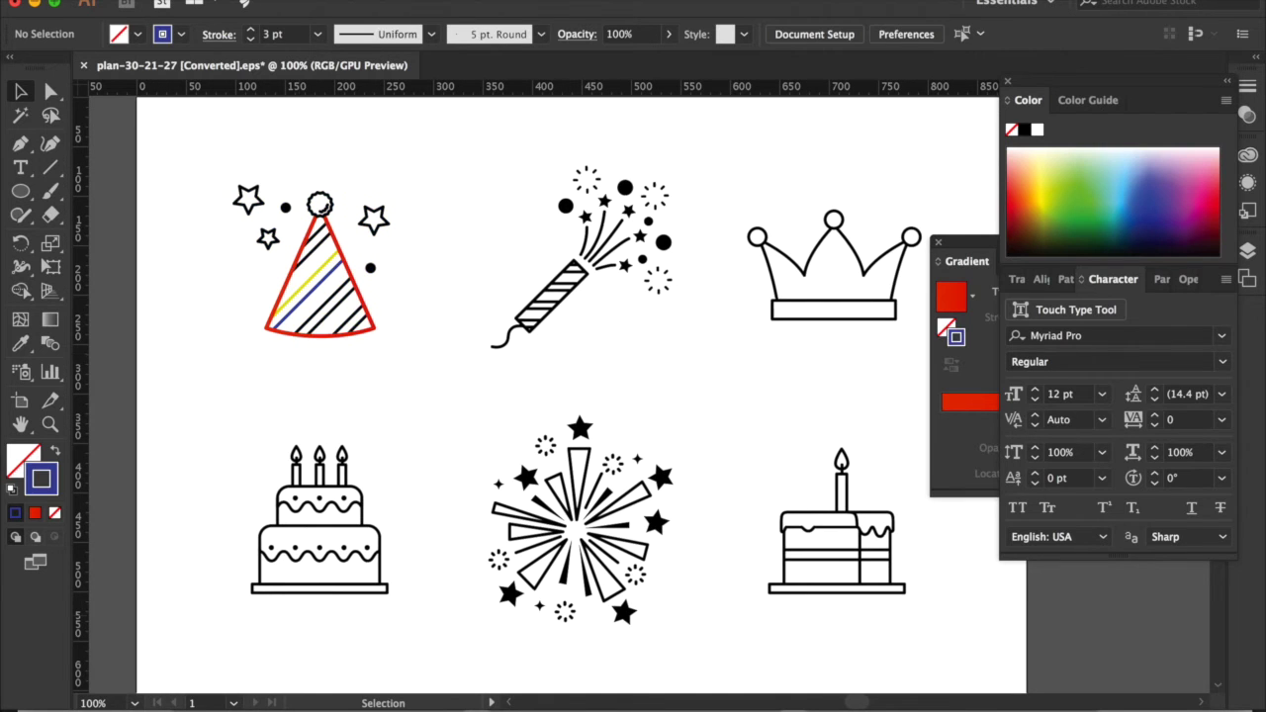
Extract T-Shirt-Mockup-Template.zip and open T-Shirt Mockup Template.psd in Photoshop.
click(205, 688)
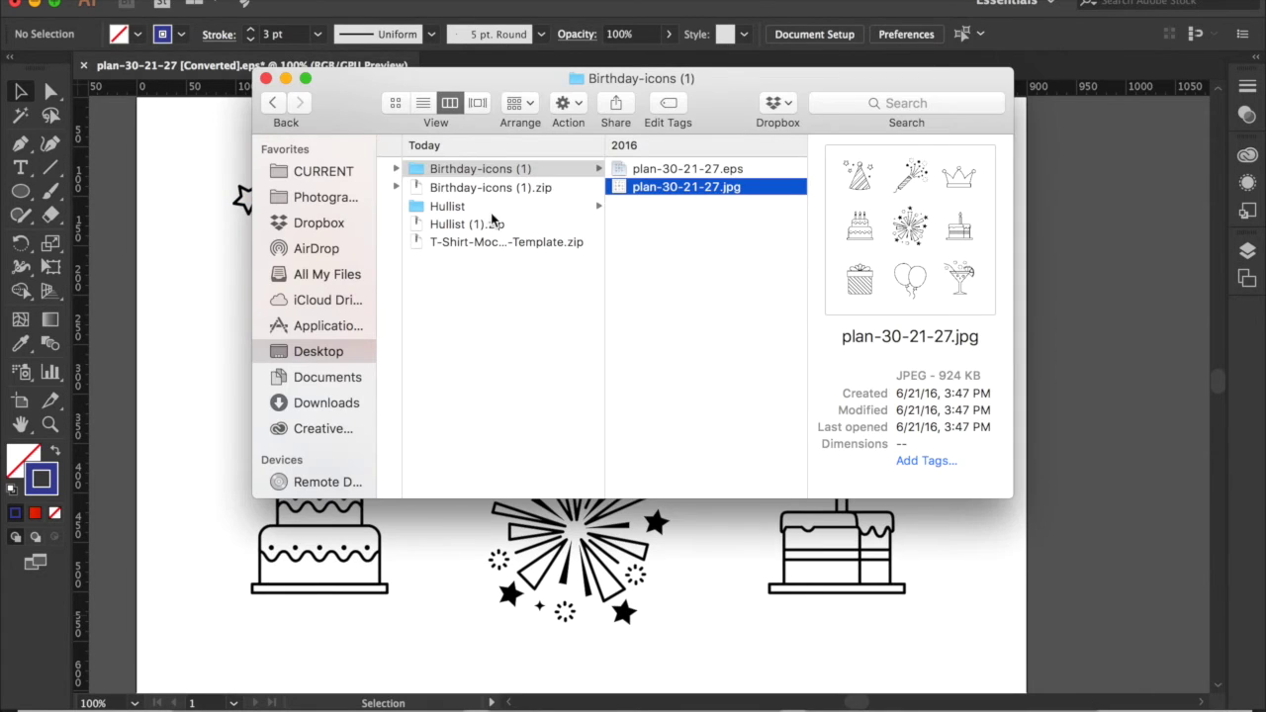
click(482, 243)
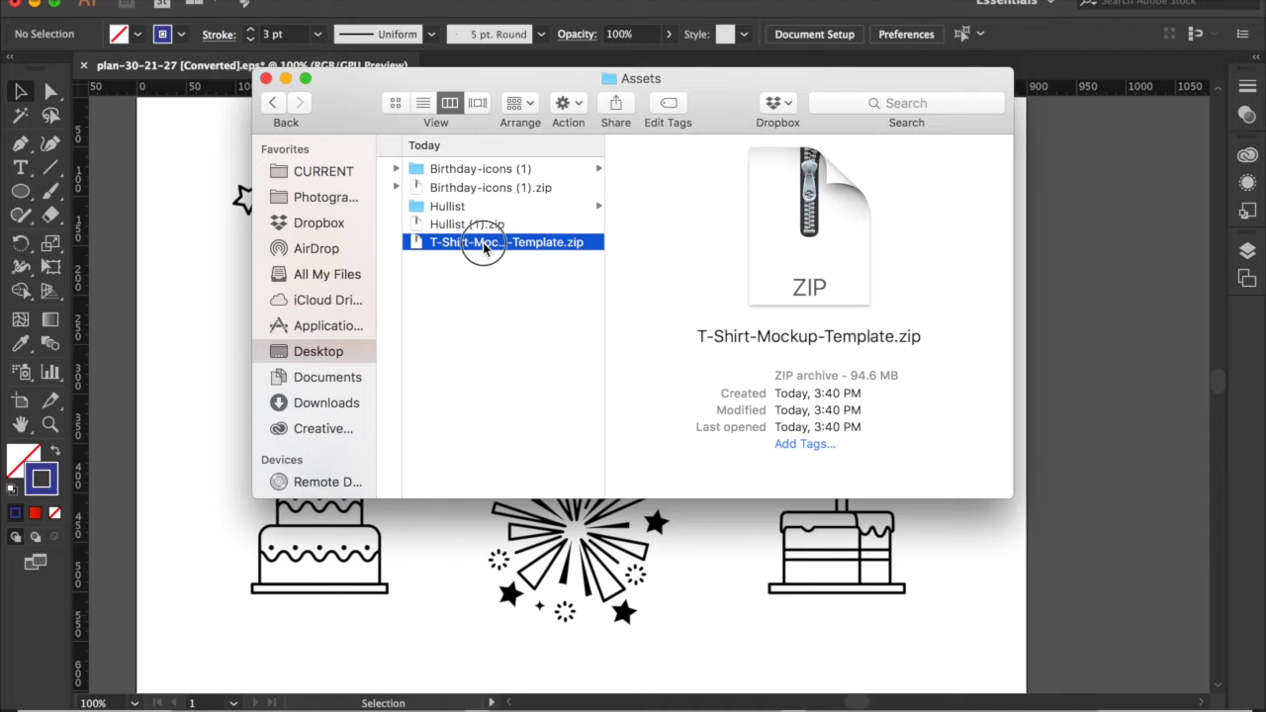
double_click(483, 243)
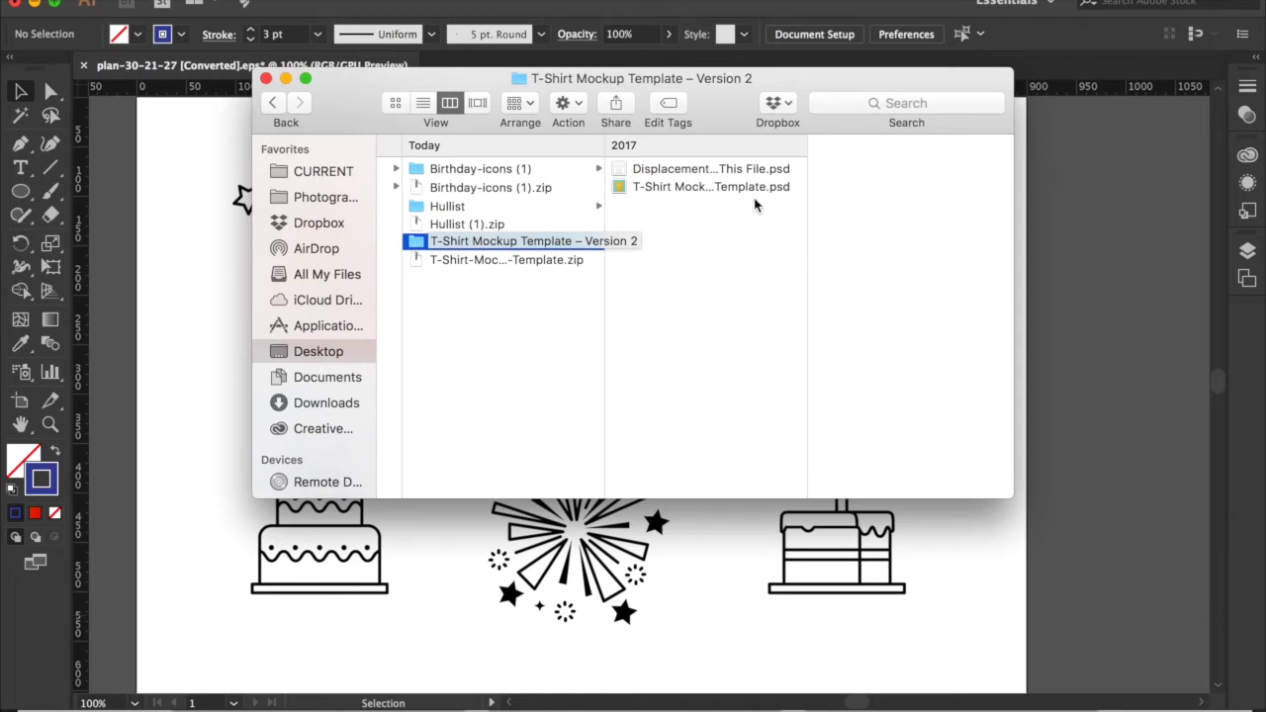
double_click(686, 185)
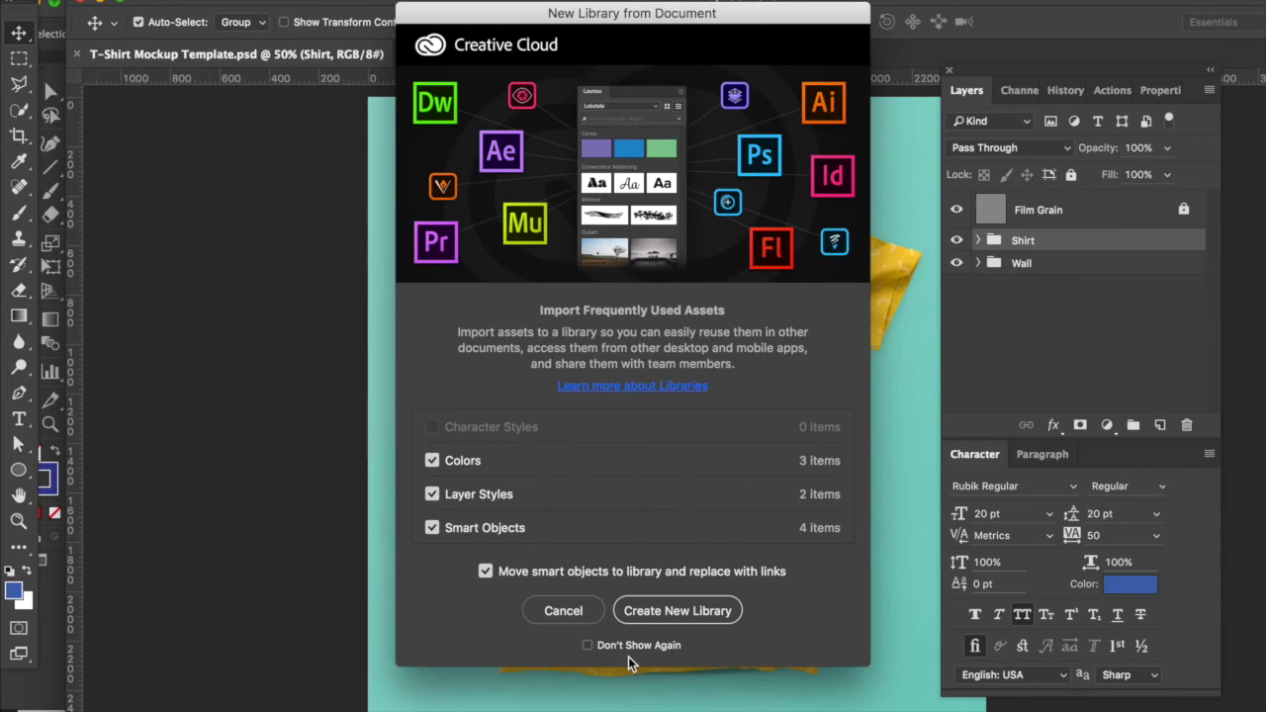
Cancel the New Library prompt, toggle Film Grain visibility, and inspect the Shirt group's layers.
click(563, 611)
click(957, 209)
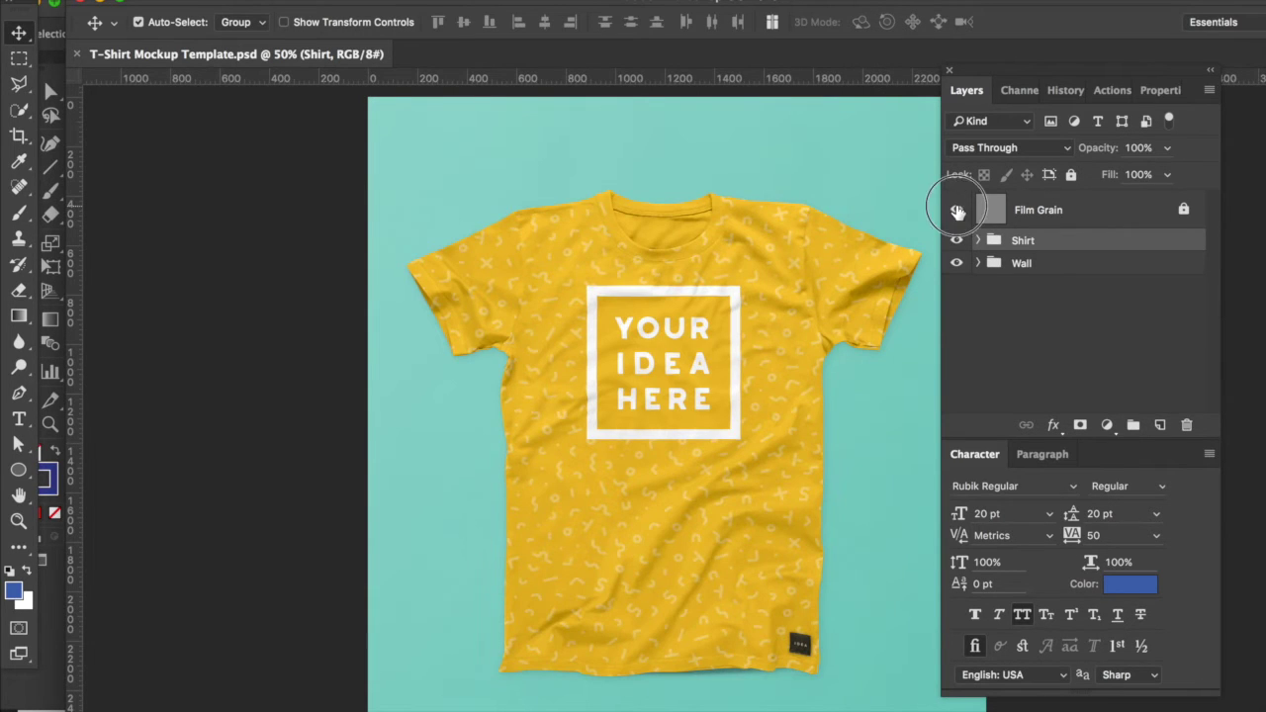
click(956, 209)
click(957, 210)
click(978, 240)
scroll(1004, 290, down, 2)
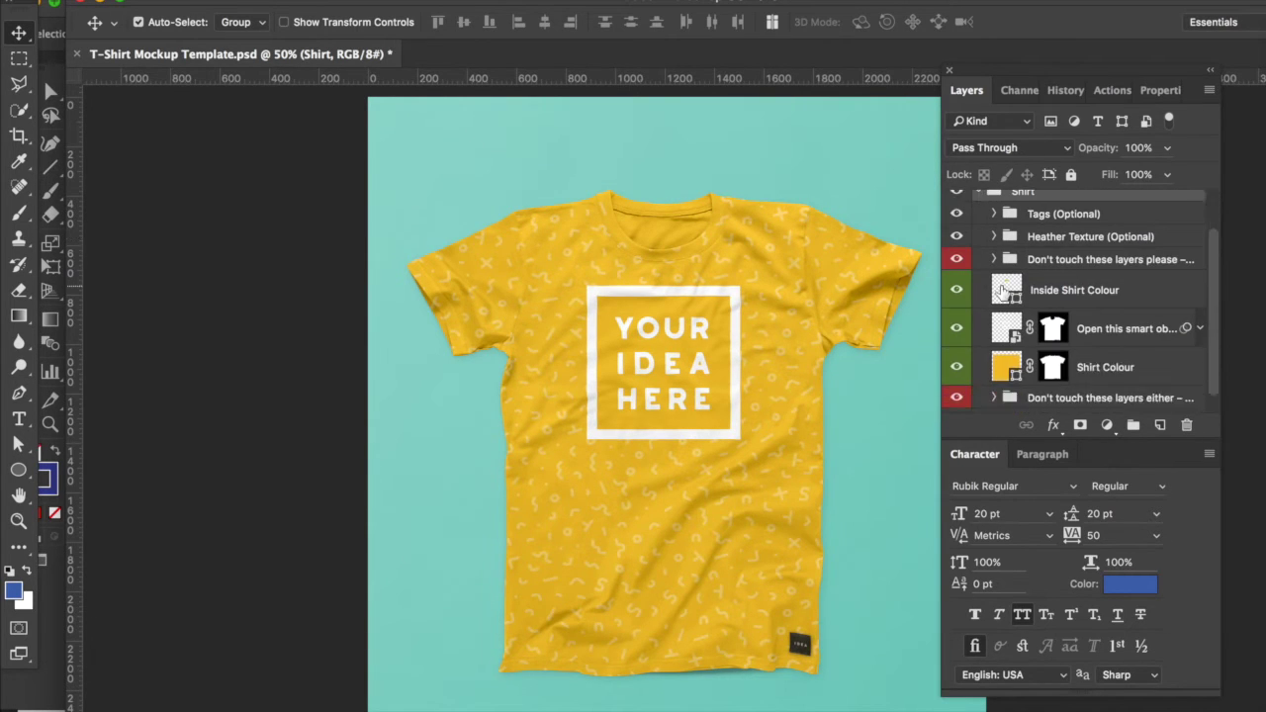
scroll(1001, 287, up, 2)
click(978, 240)
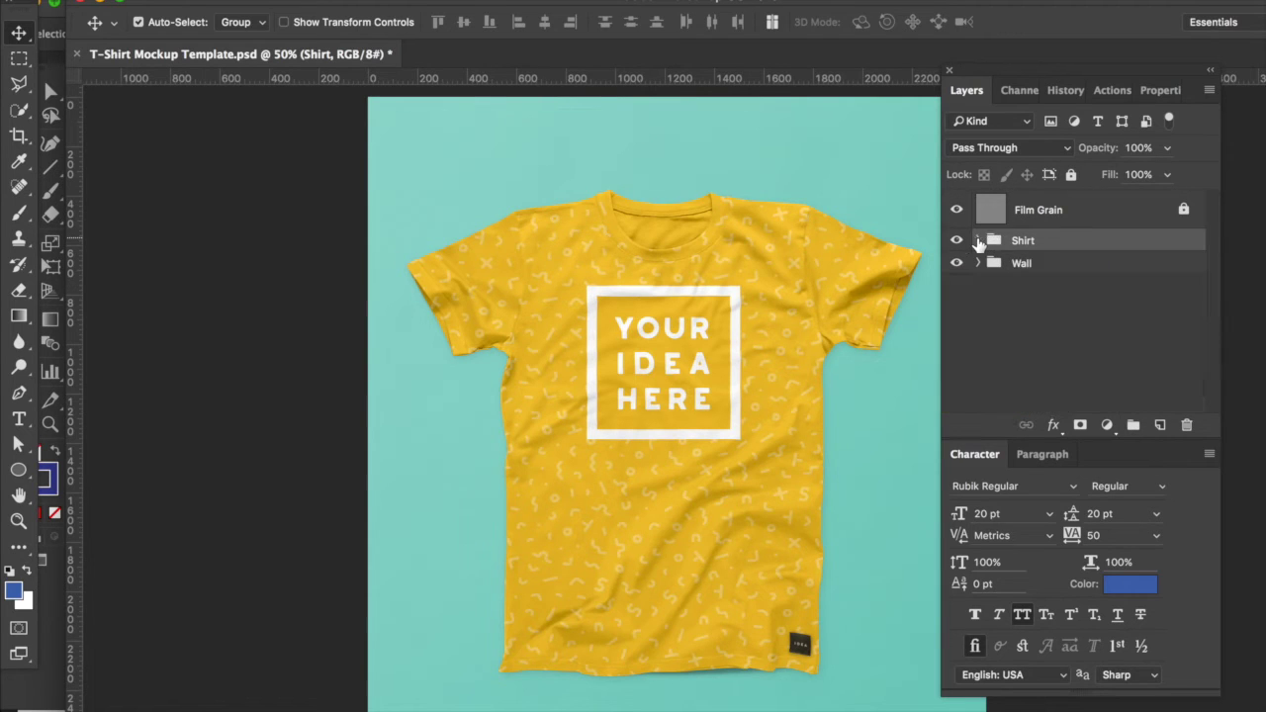
Preview teal 48d7c8 and pale mint c7f5f0 for the Wall's Background Colour, then cancel to keep the original.
click(977, 264)
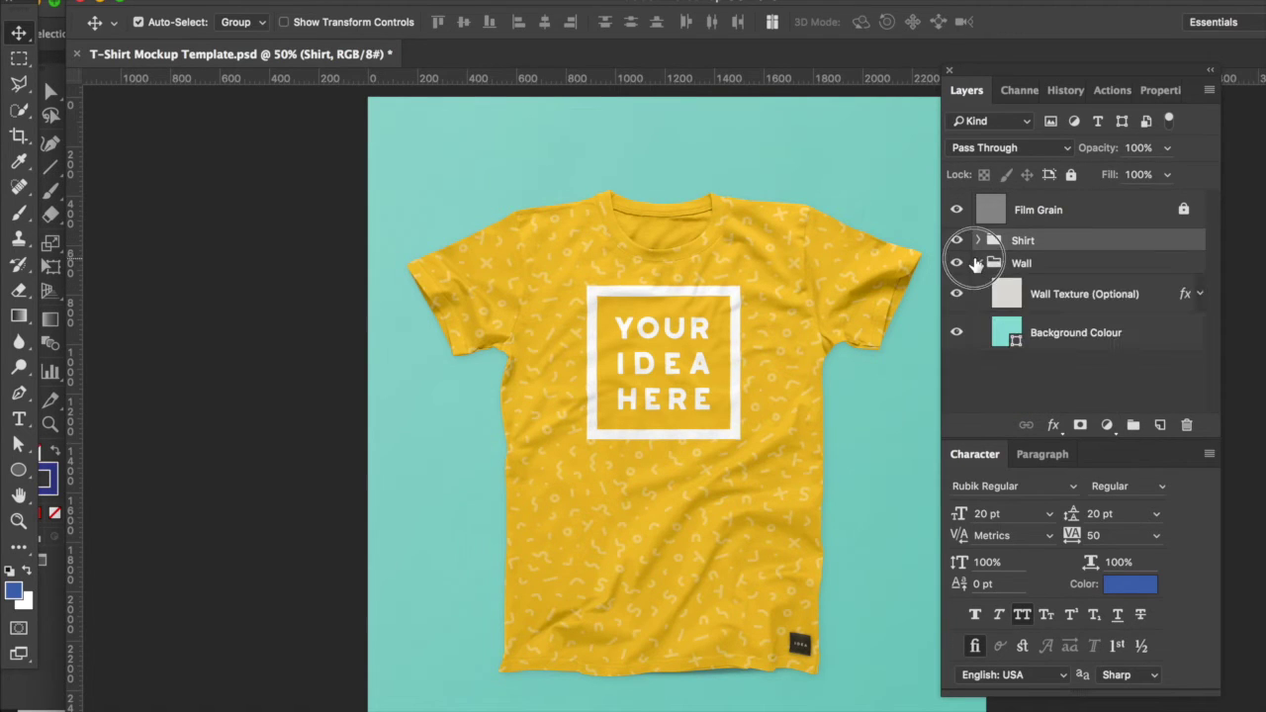
click(1011, 337)
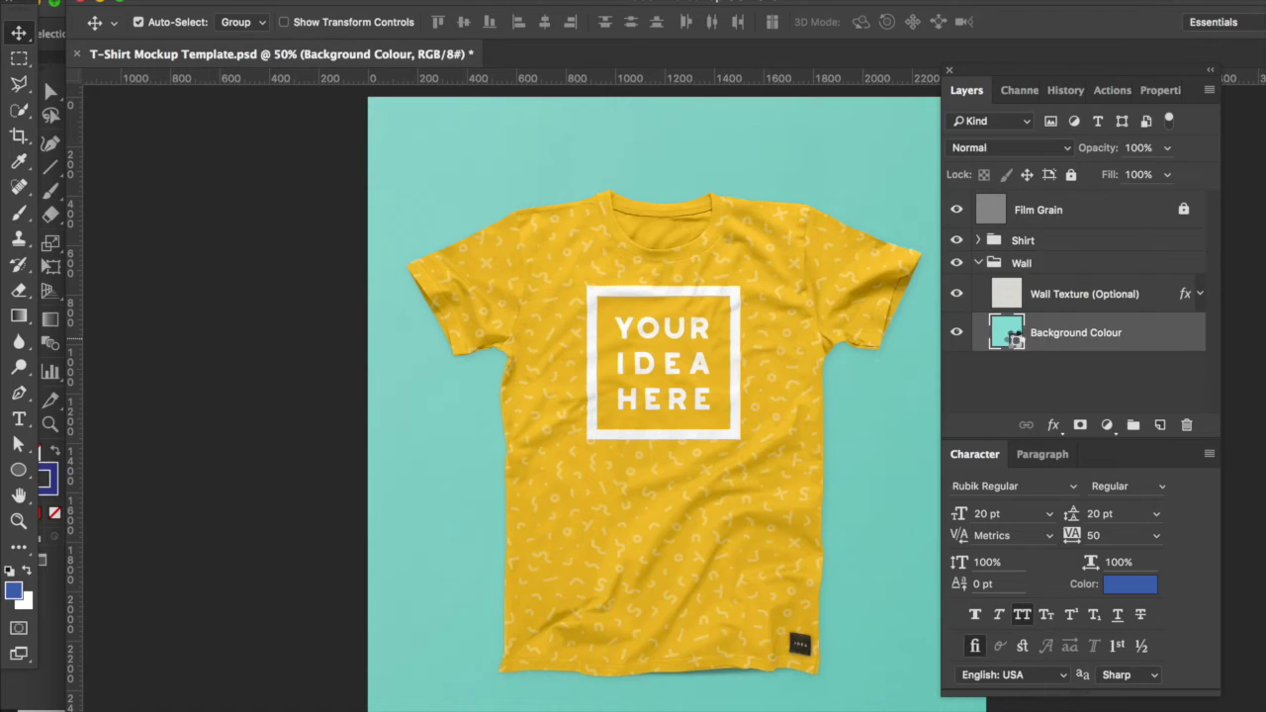
double_click(1007, 335)
click(898, 210)
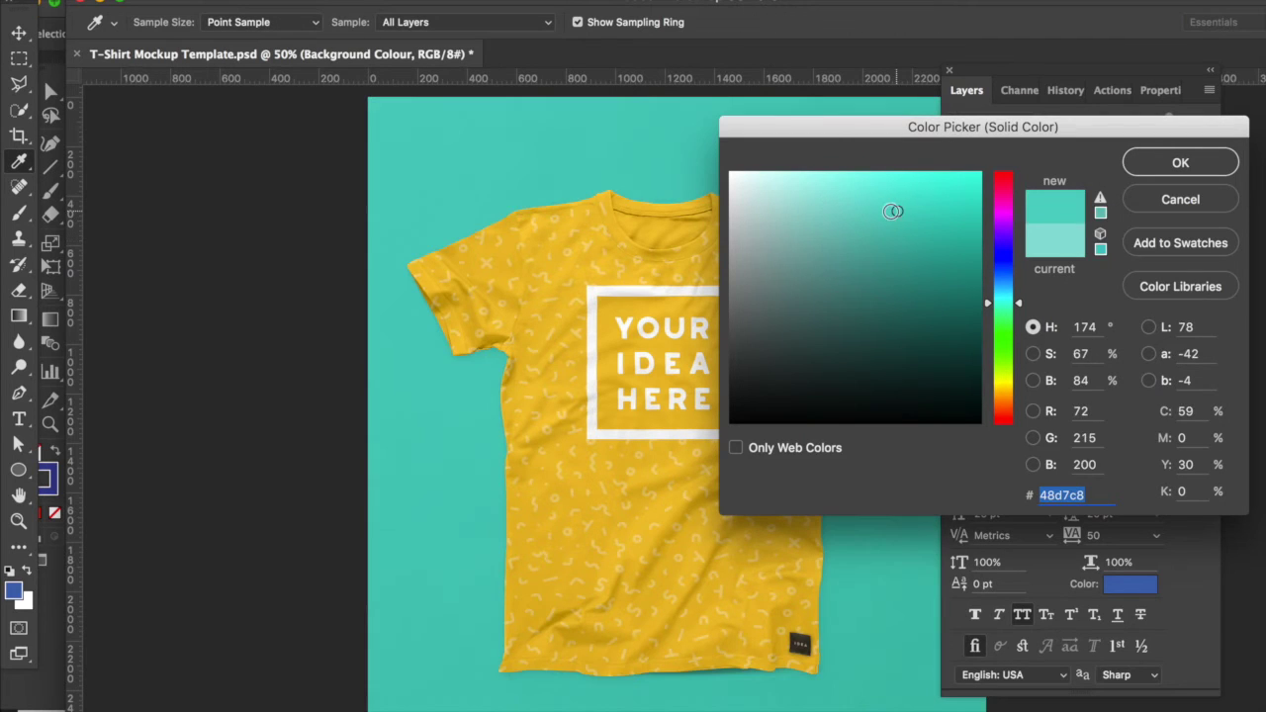
click(777, 181)
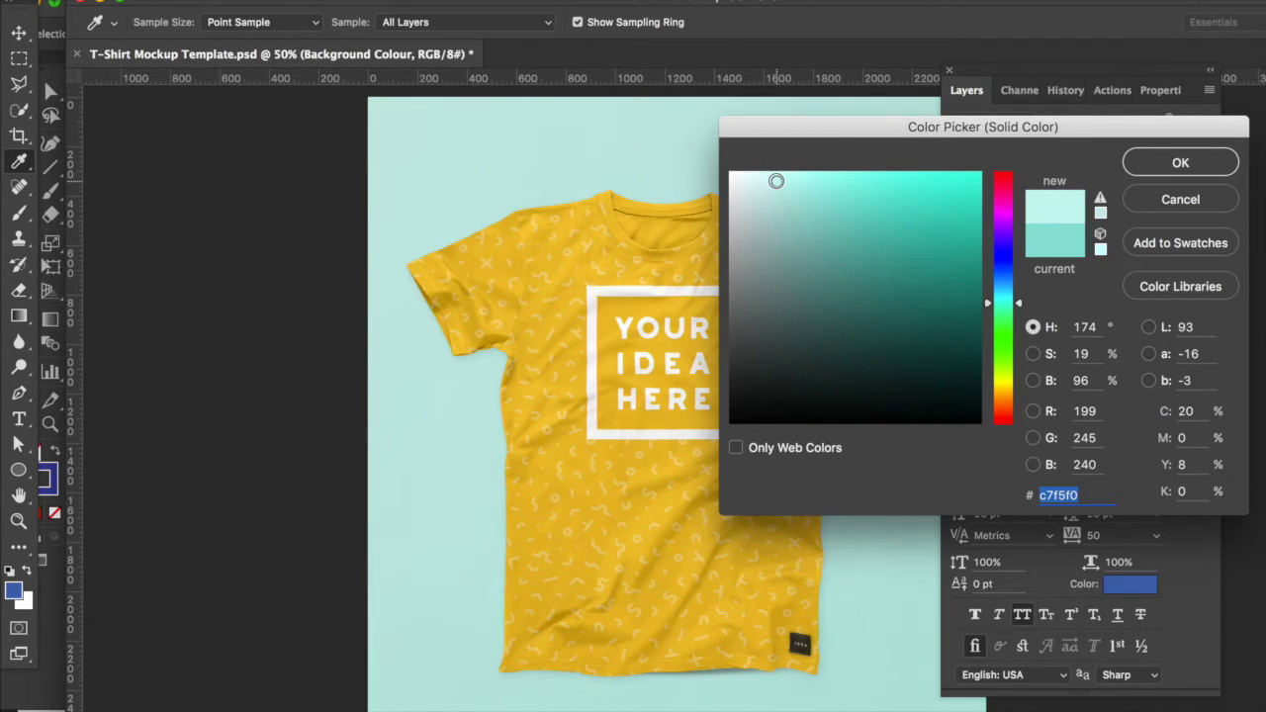
click(1168, 199)
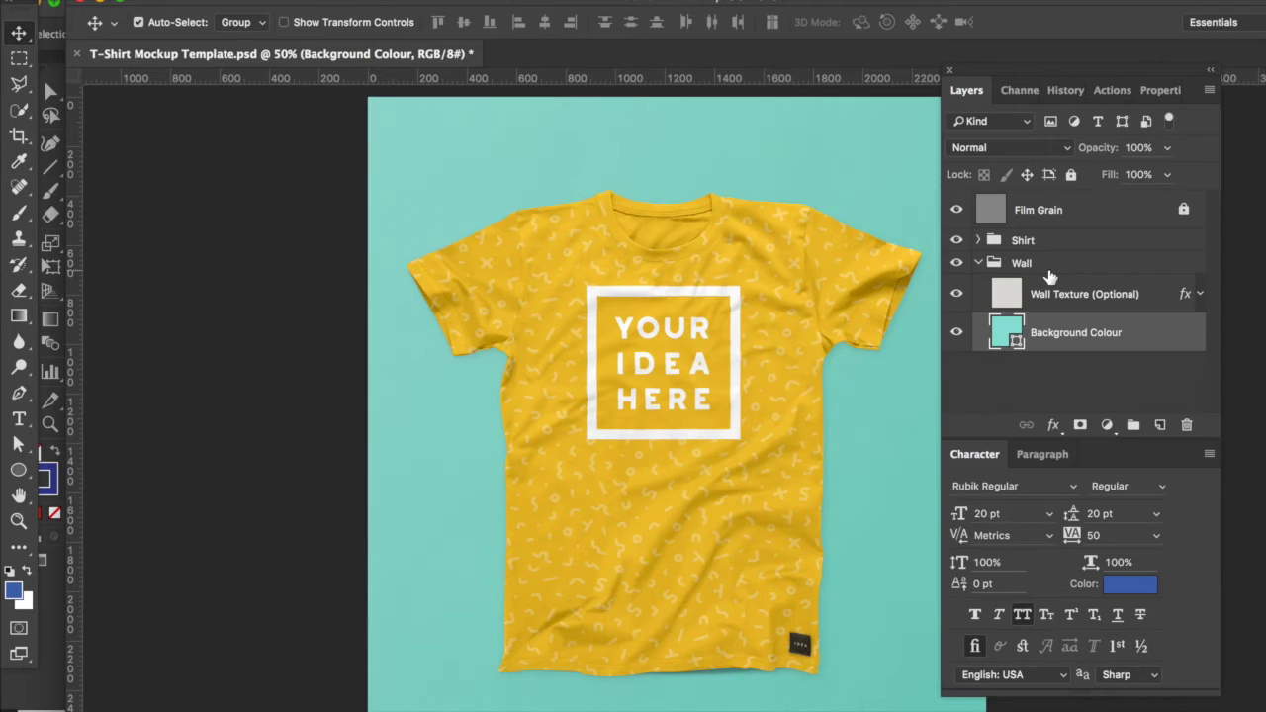
click(984, 260)
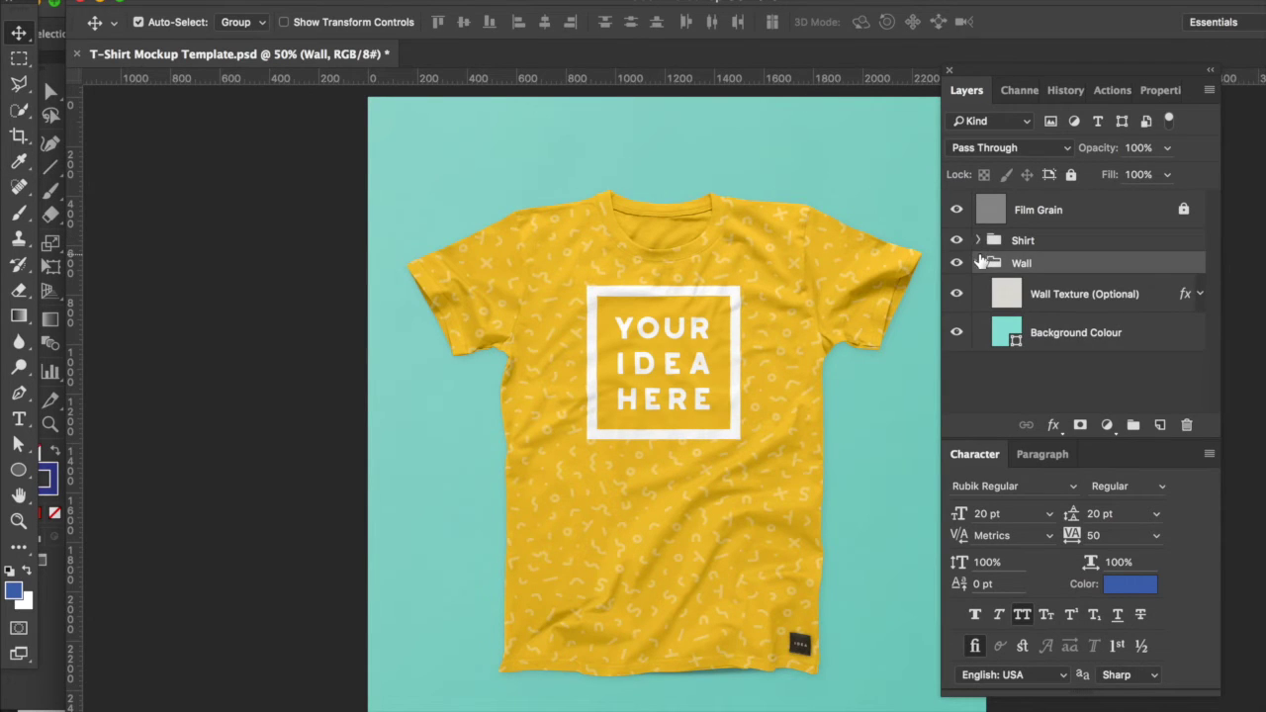
click(978, 262)
Open the Shirt group's artwork smart object as Layer 6.psb, then return to Illustrator.
click(979, 240)
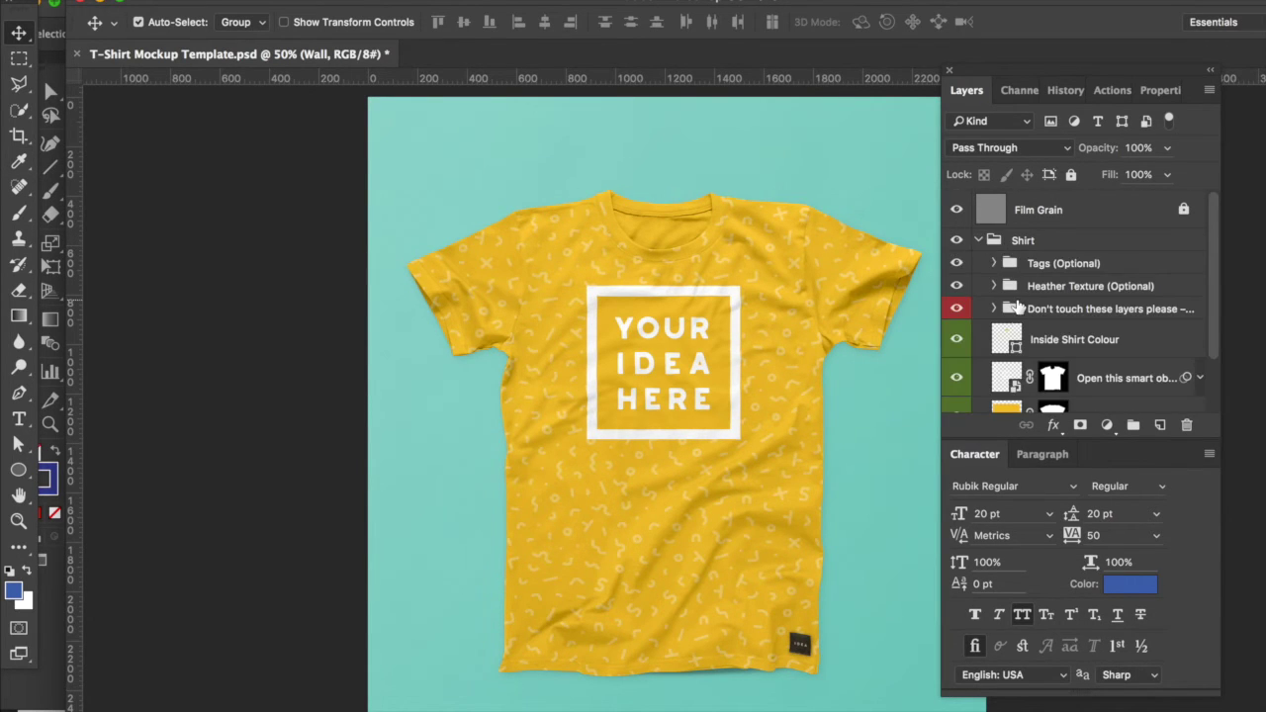
scroll(1019, 308, down, 2)
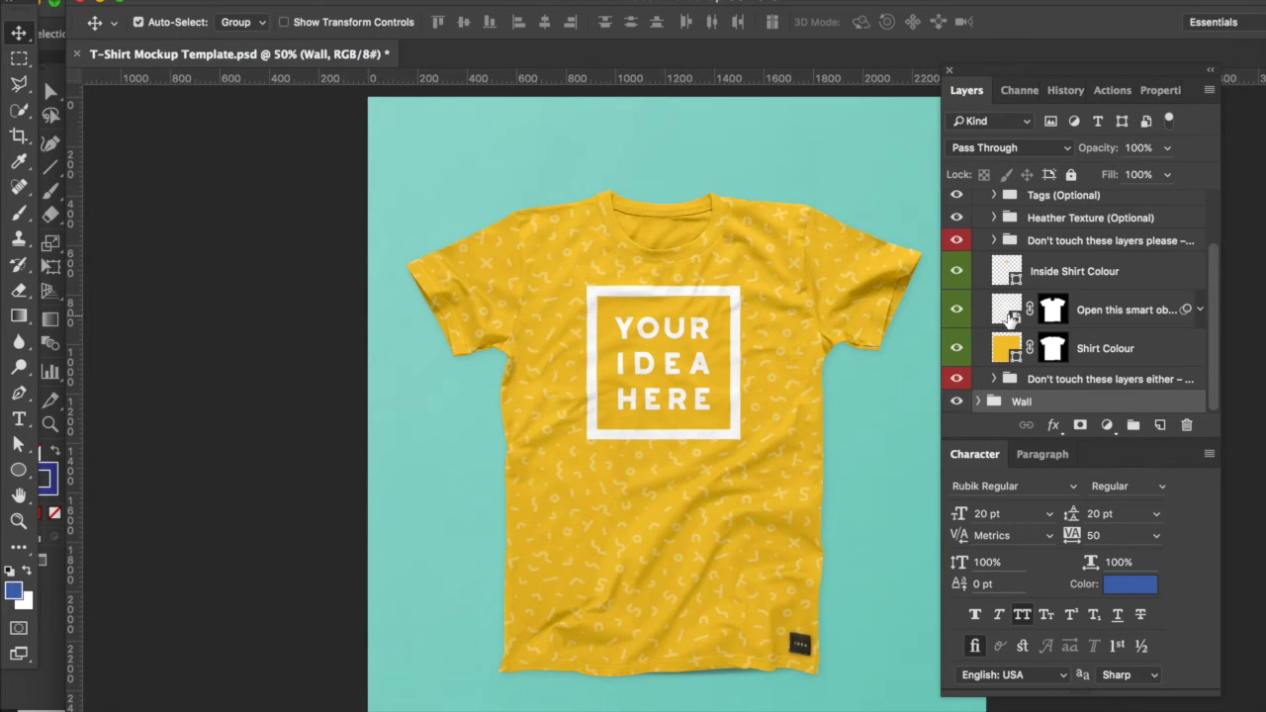
double_click(1011, 316)
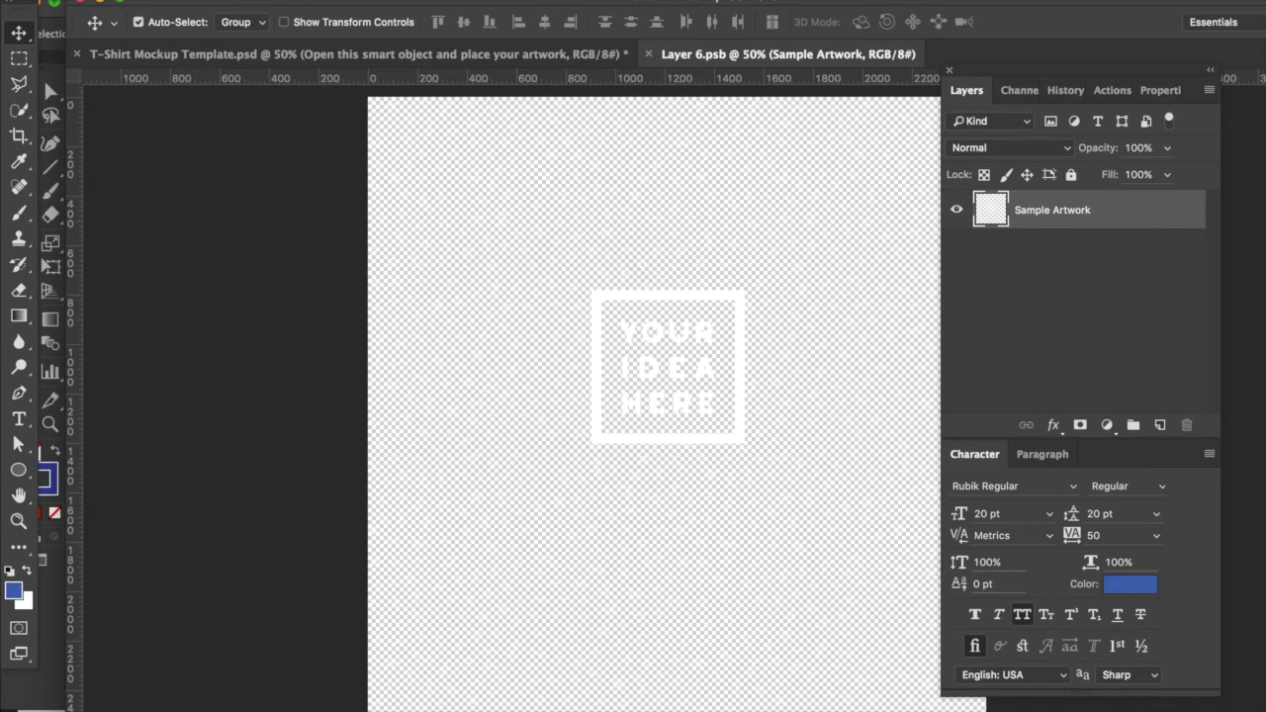
click(447, 687)
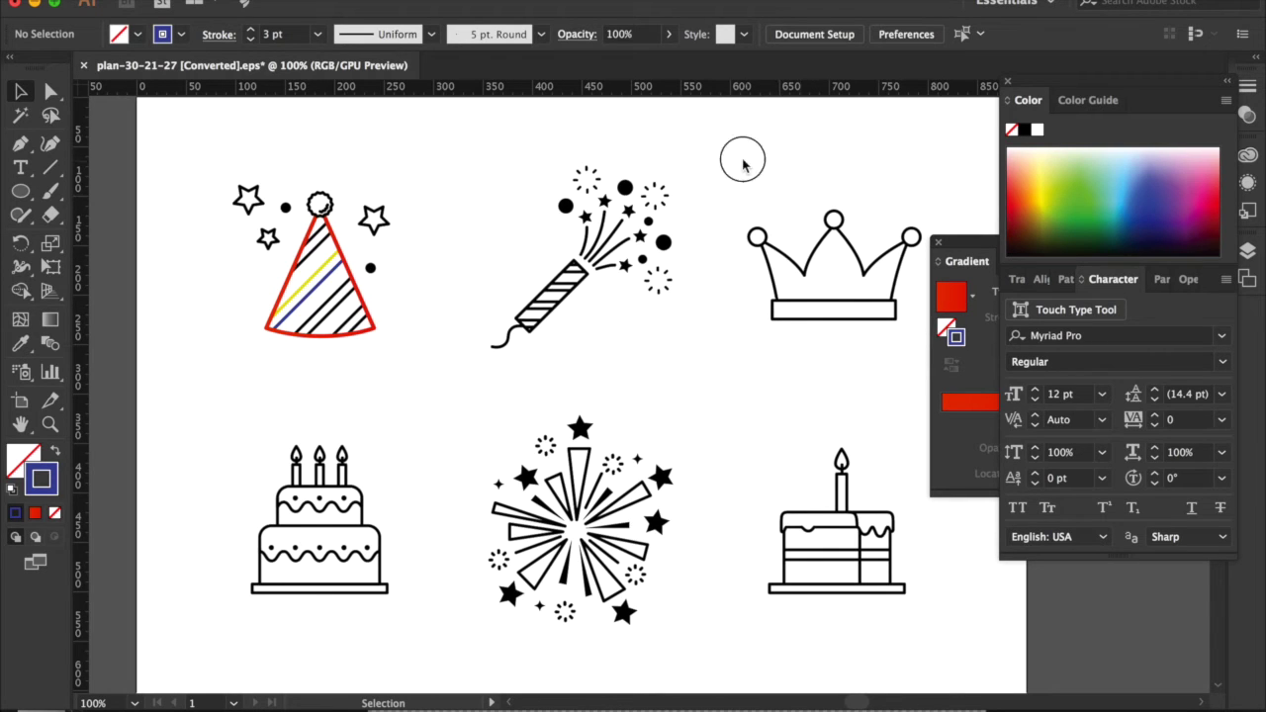
Select the crown icon, give its outline the white swatch, copy it and return to Photoshop.
drag(741, 155, 915, 366)
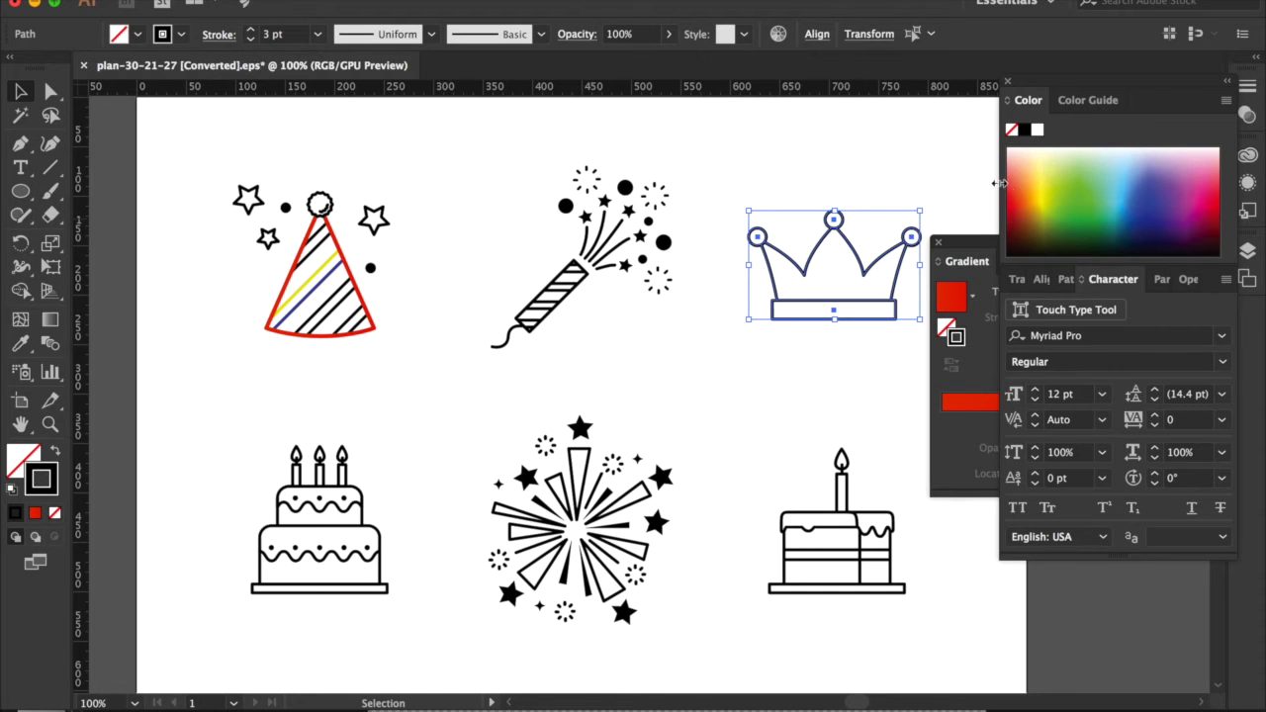
click(1036, 130)
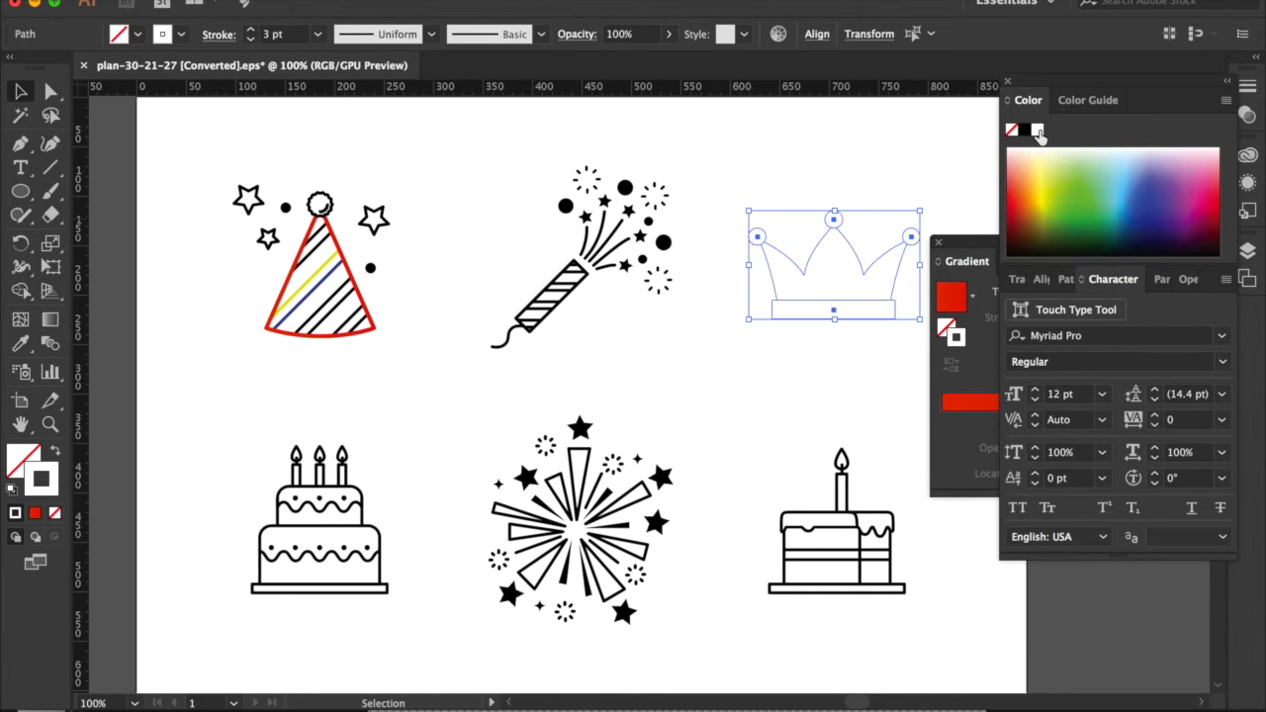
key(a)
click(398, 703)
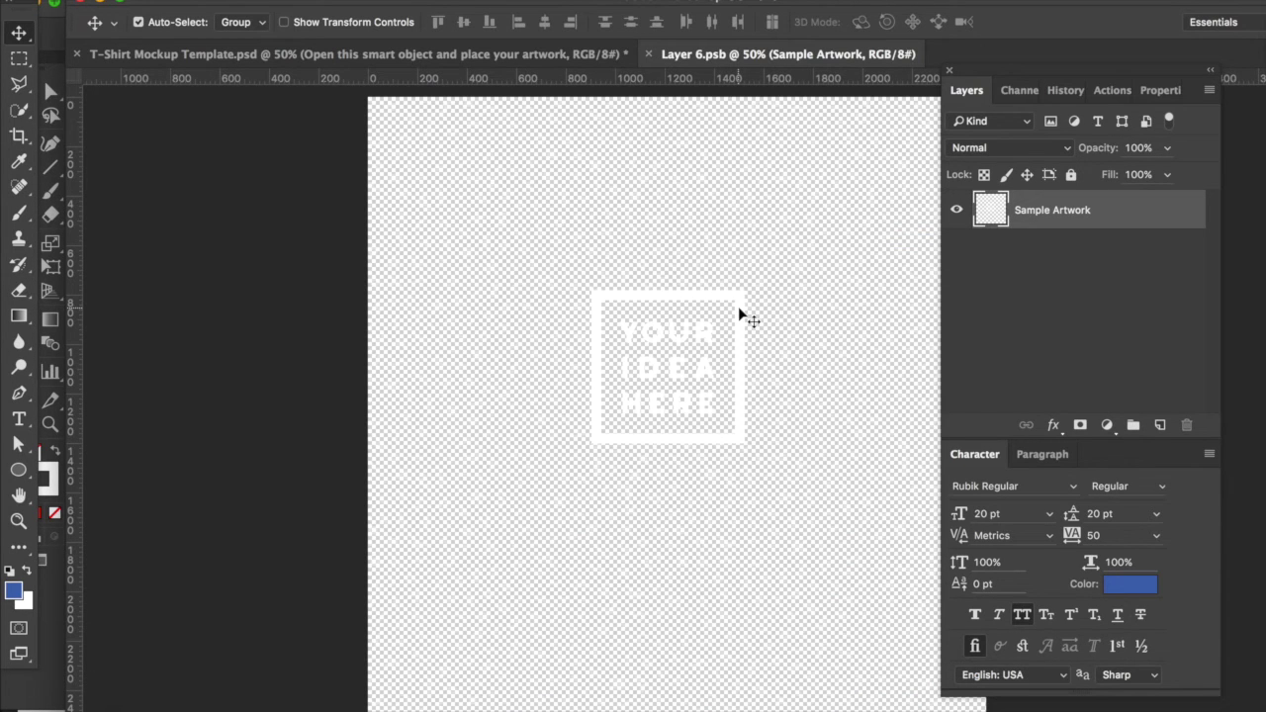
Paste the crown as a Smart Object, enlarge it slightly, move it up, and delete the Sample Artwork layer.
key(super+v)
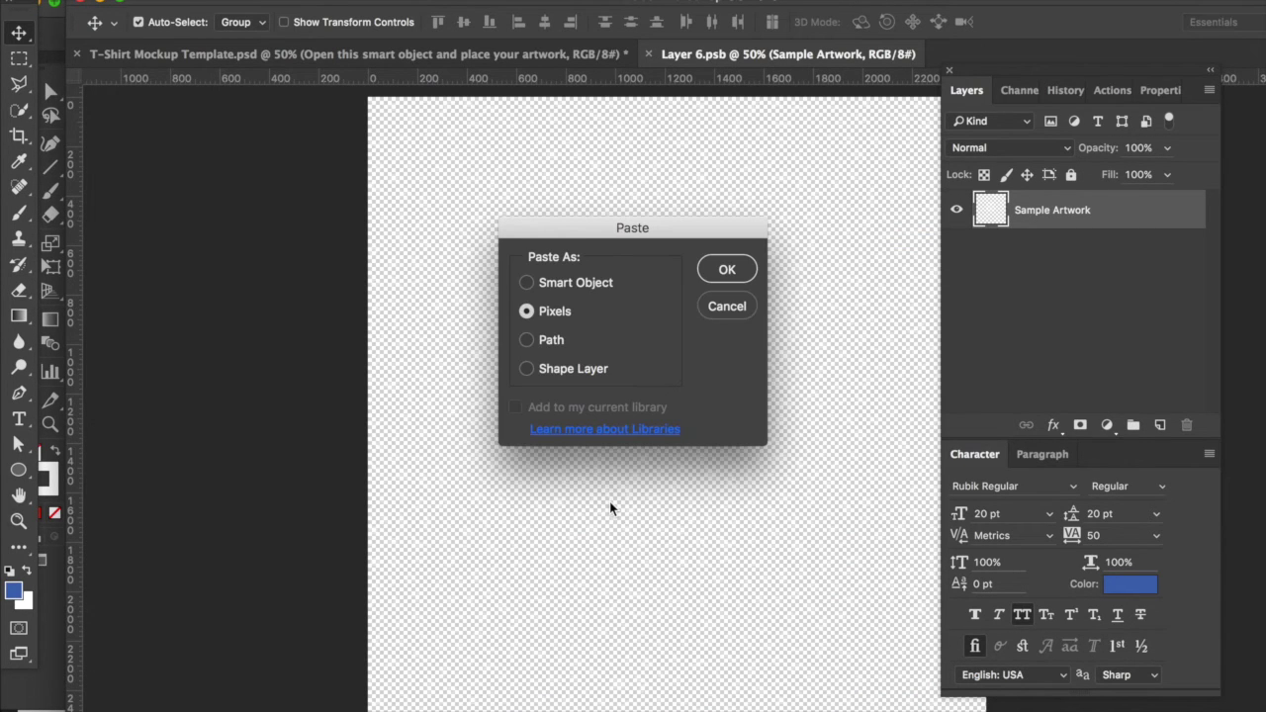
click(539, 284)
click(719, 271)
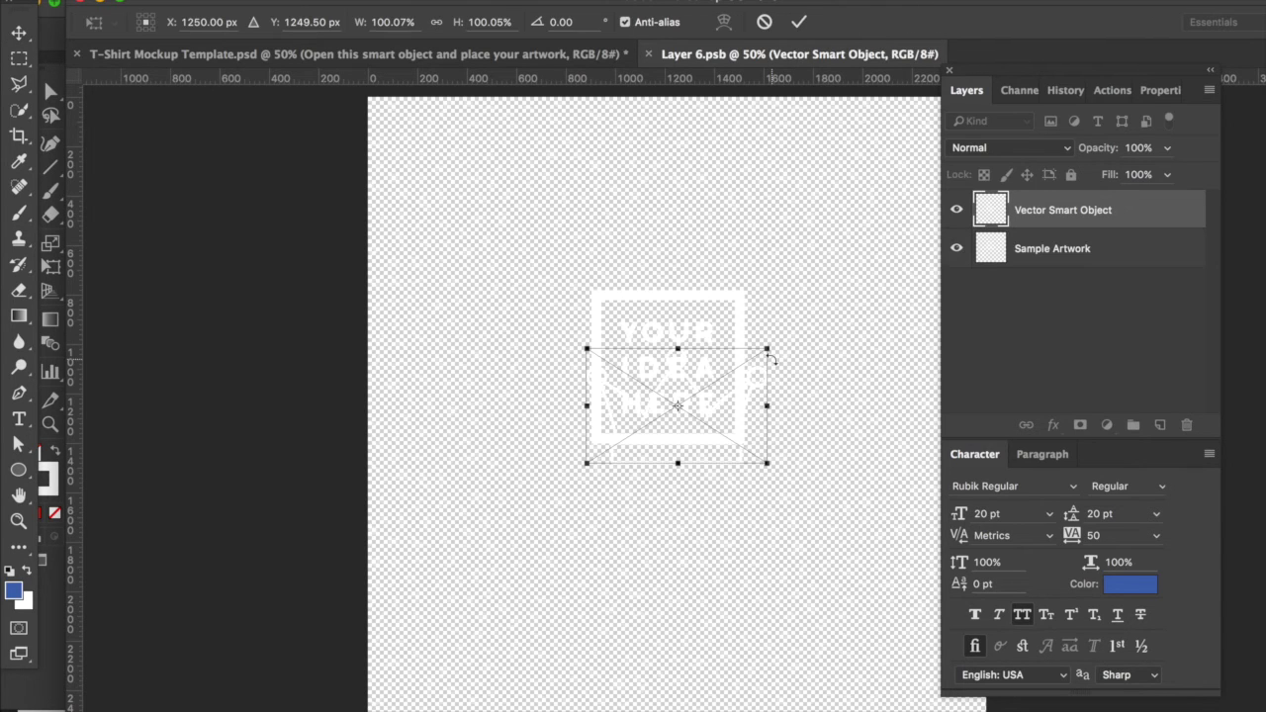
drag(768, 459, 741, 445)
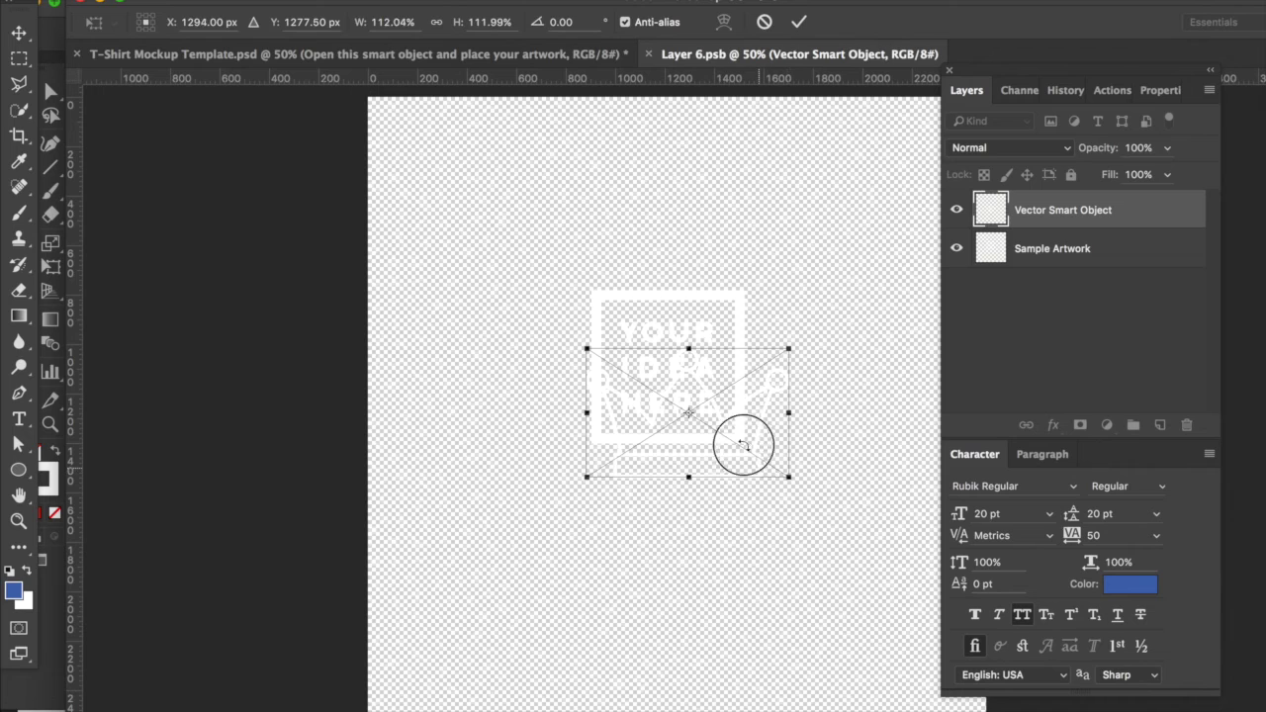
key(Escape)
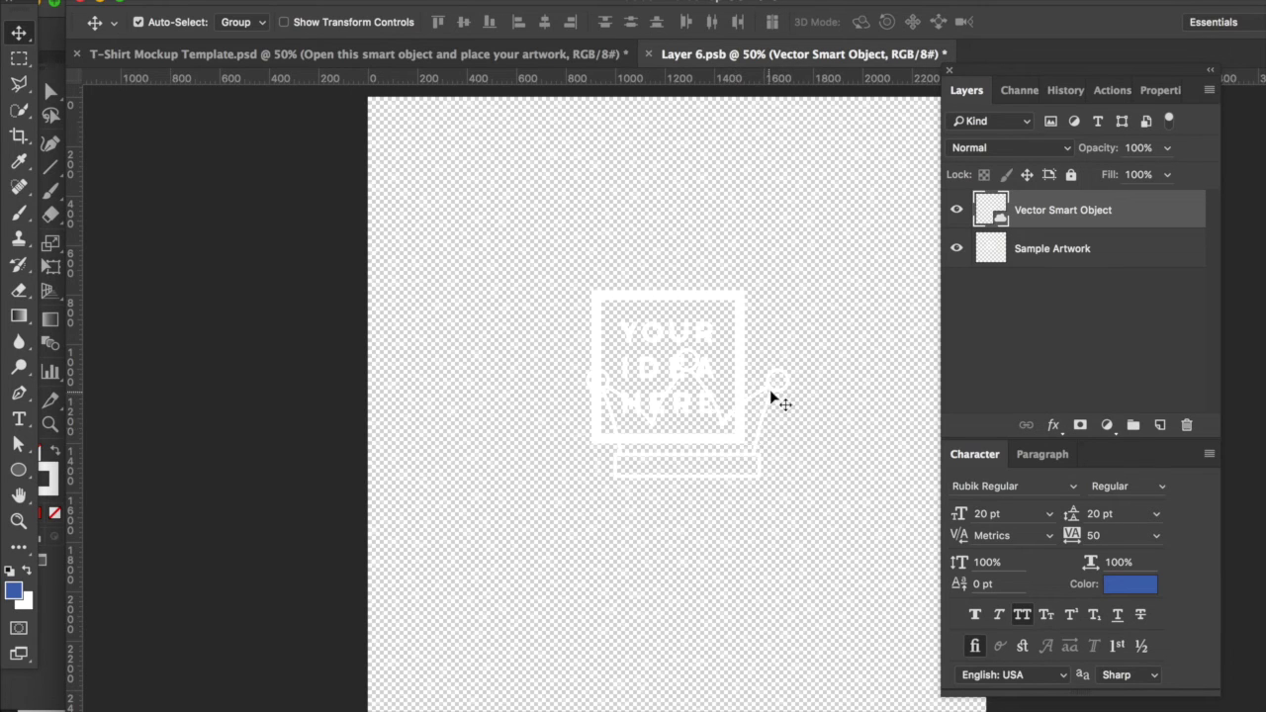
drag(764, 386, 755, 347)
drag(1050, 258, 1187, 424)
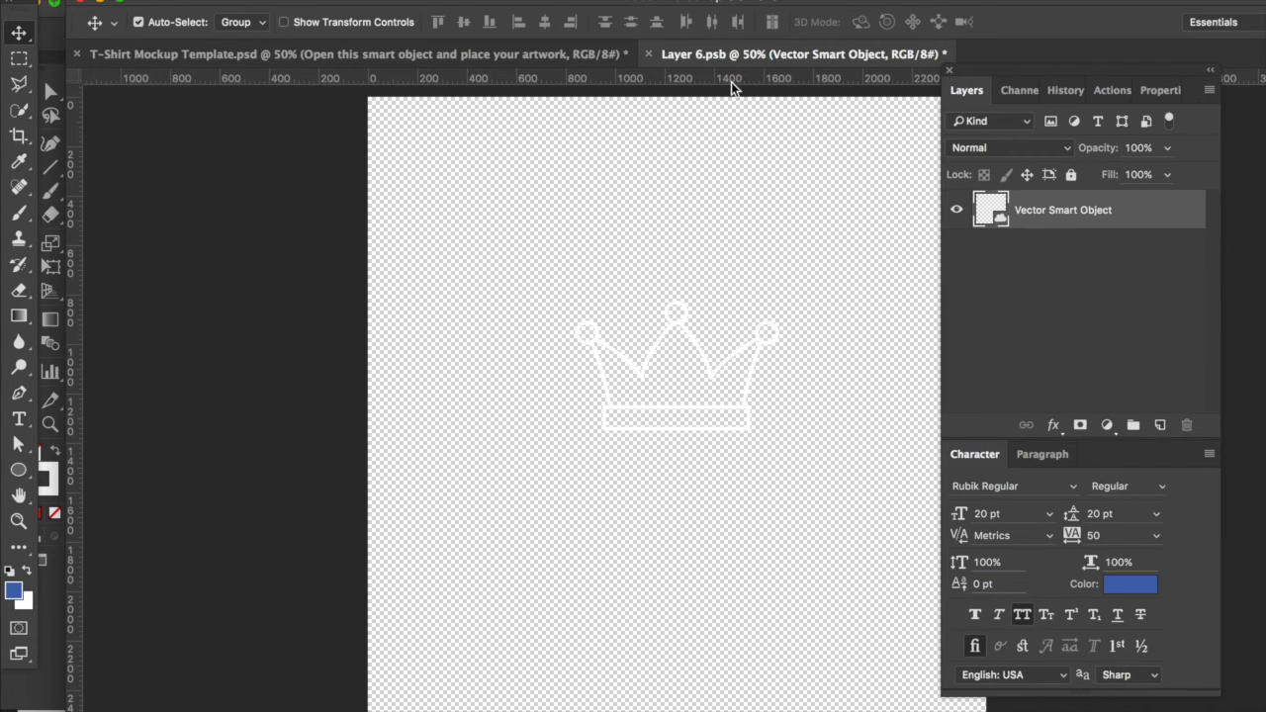
Save the artwork, apply the Displacement Map file from Assets' Version 2 folder, and close Layer 6.psb.
key(super+s)
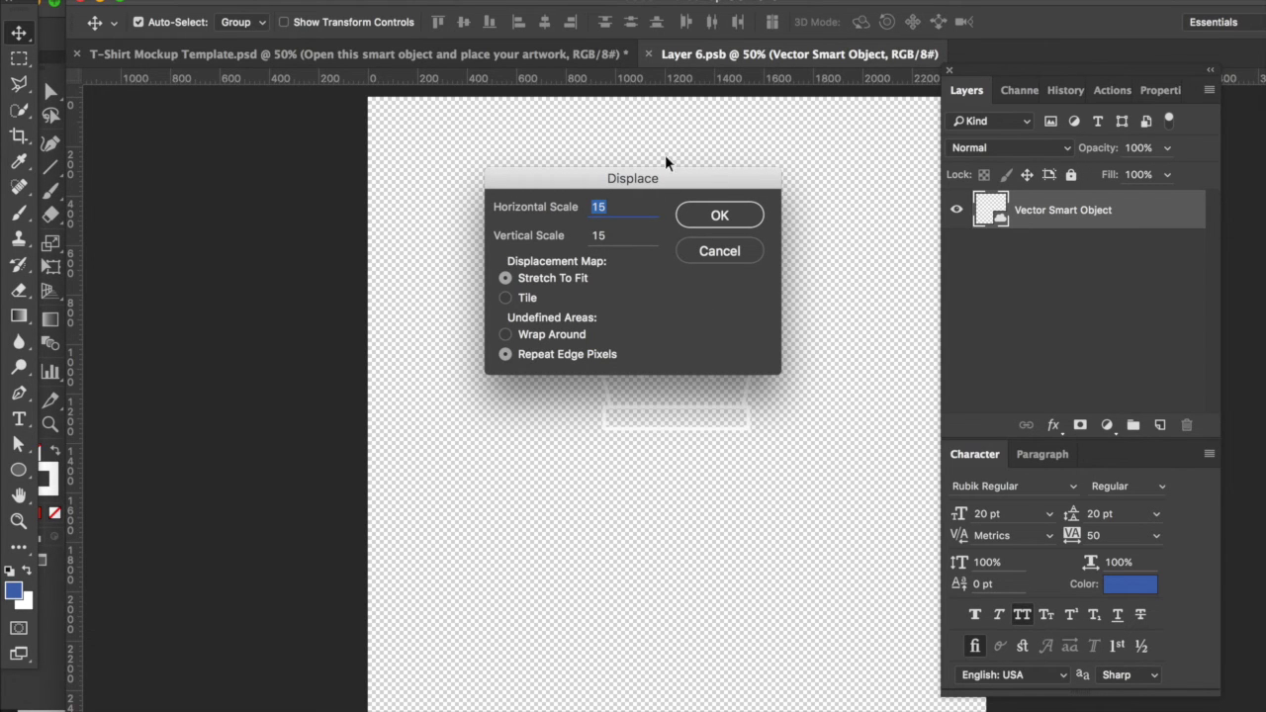
click(704, 218)
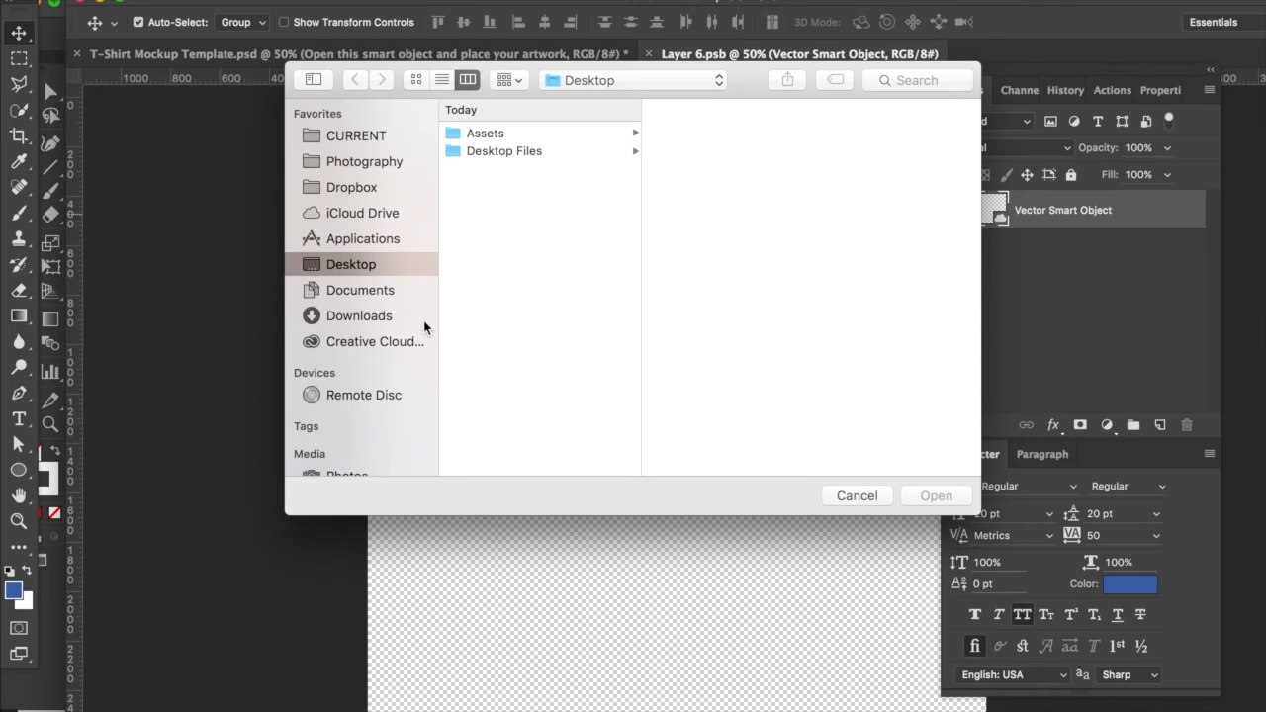
click(486, 133)
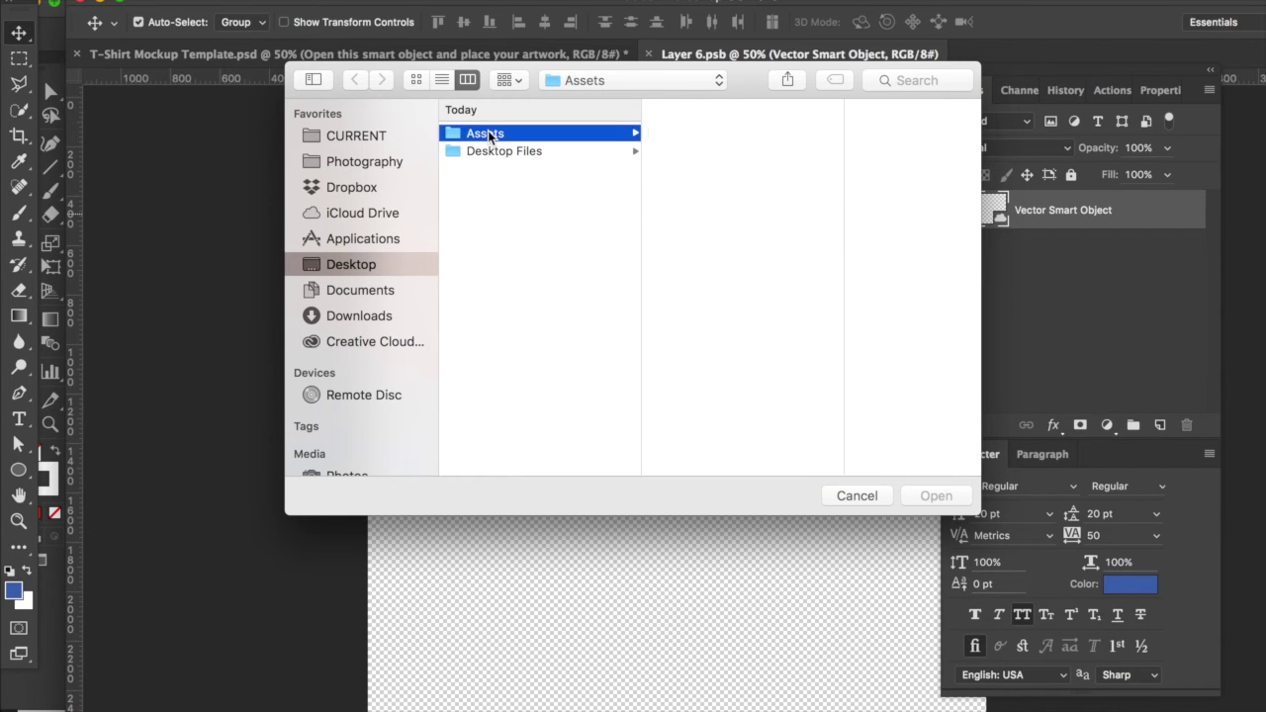
click(703, 206)
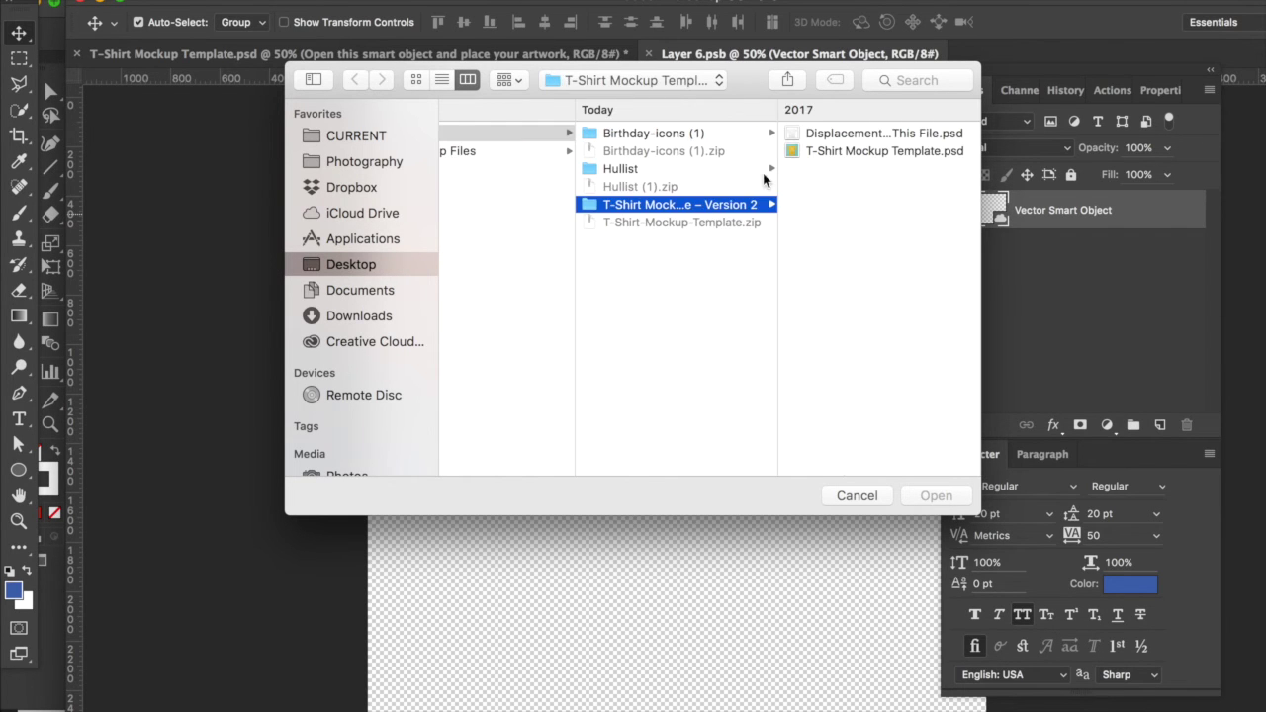
click(849, 134)
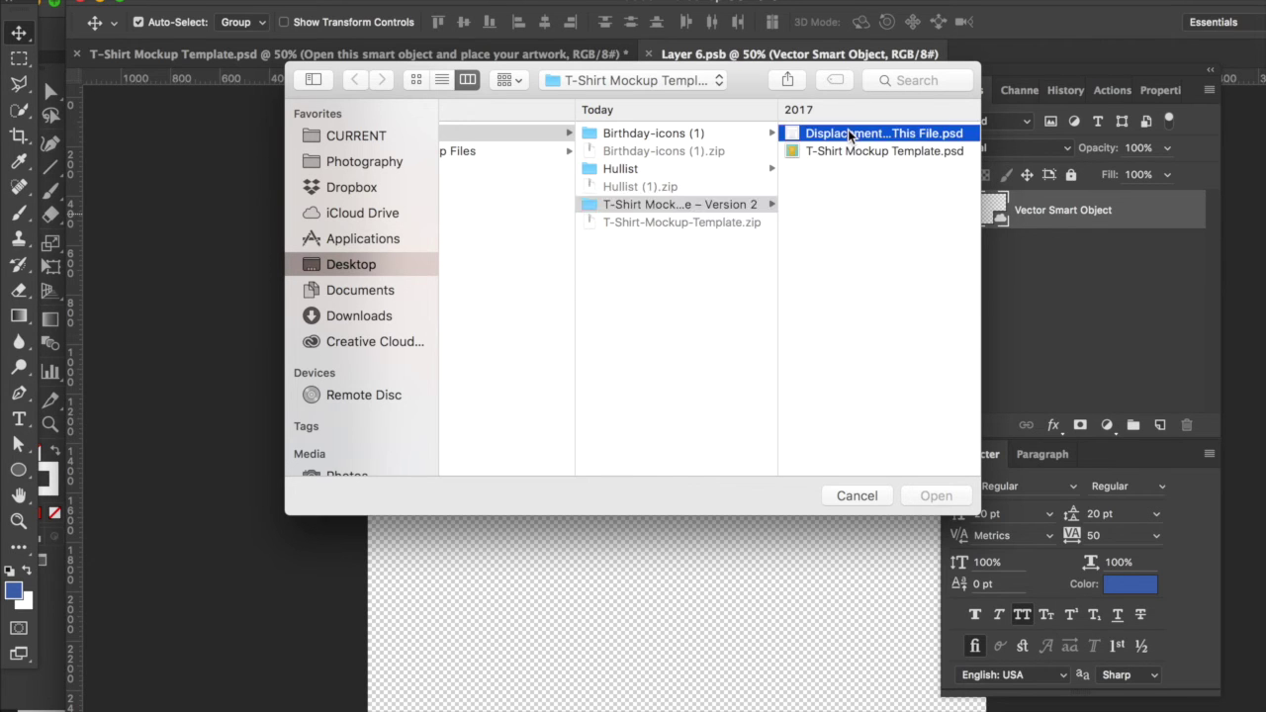
click(935, 504)
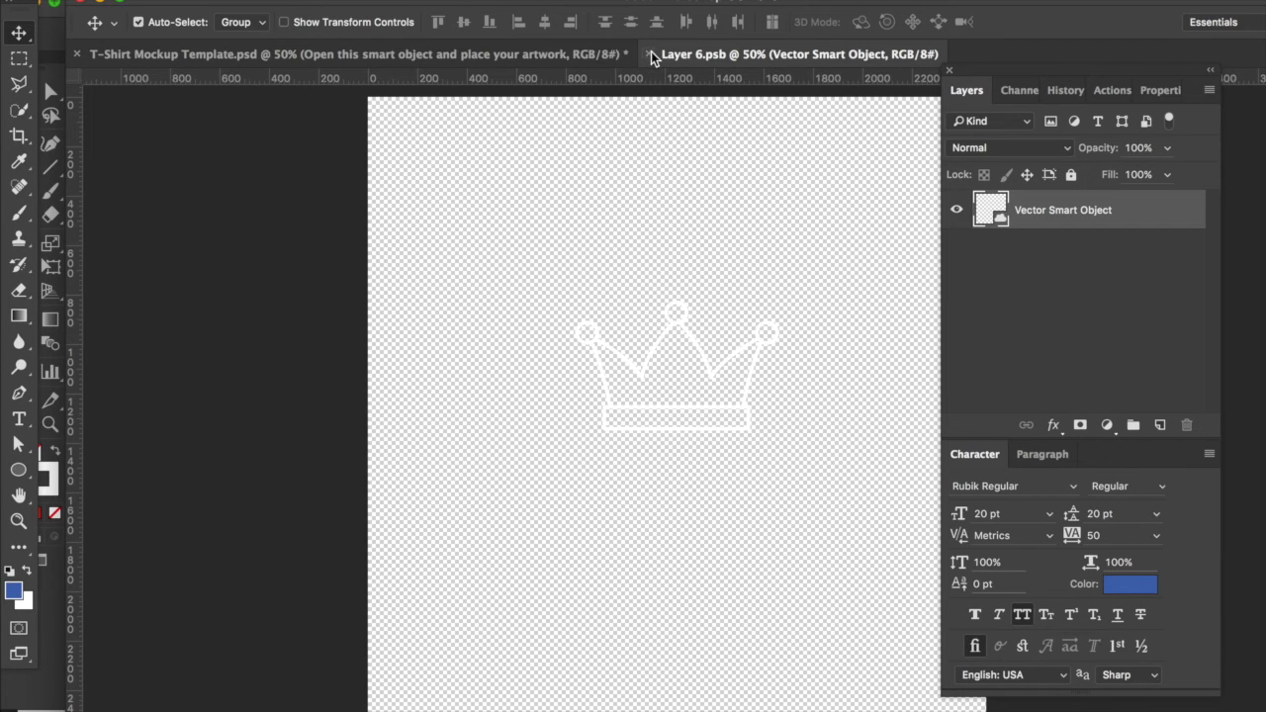
click(649, 55)
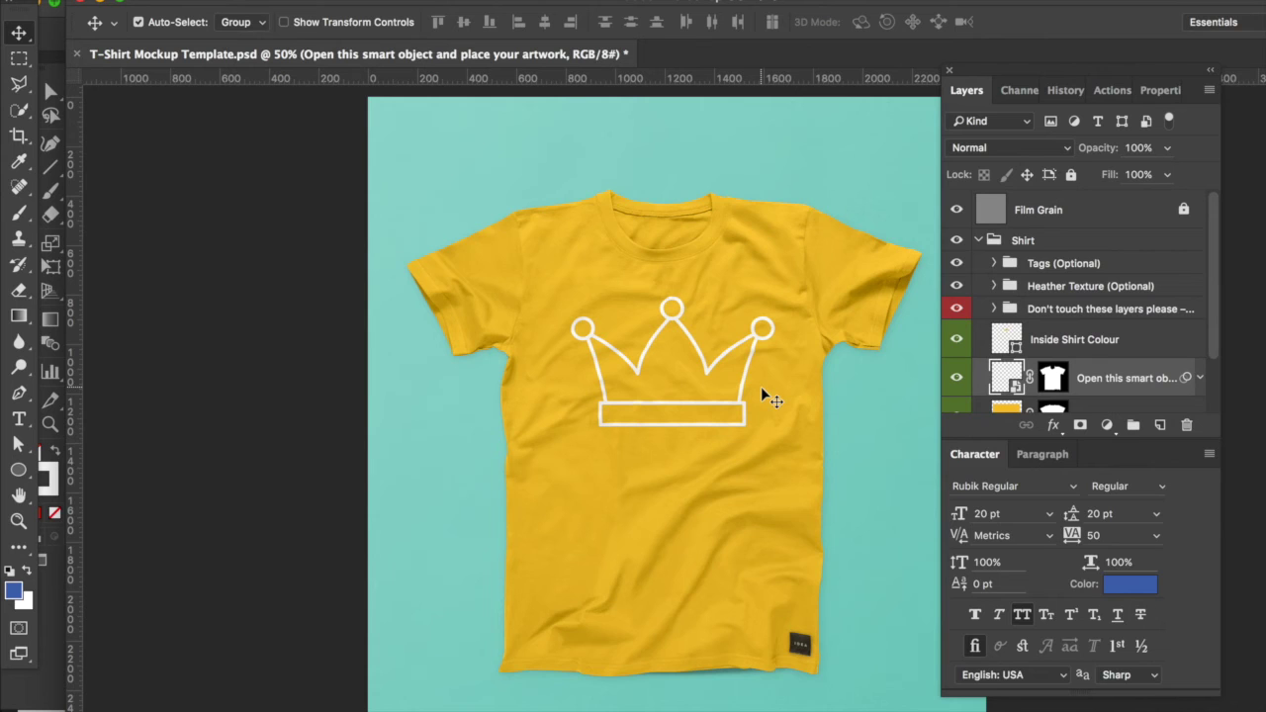
Reopen the shirt artwork, scale the crown down to about 78%, and move it higher.
double_click(1014, 386)
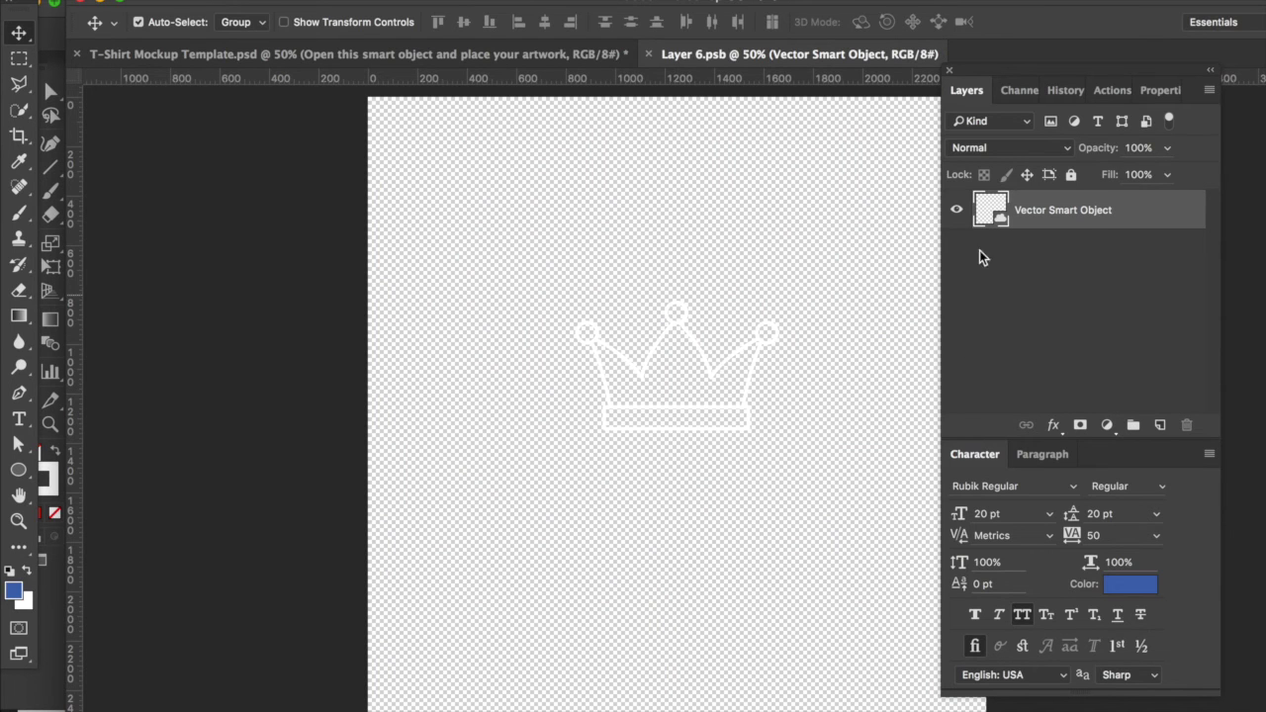
key(super)
key(super+t)
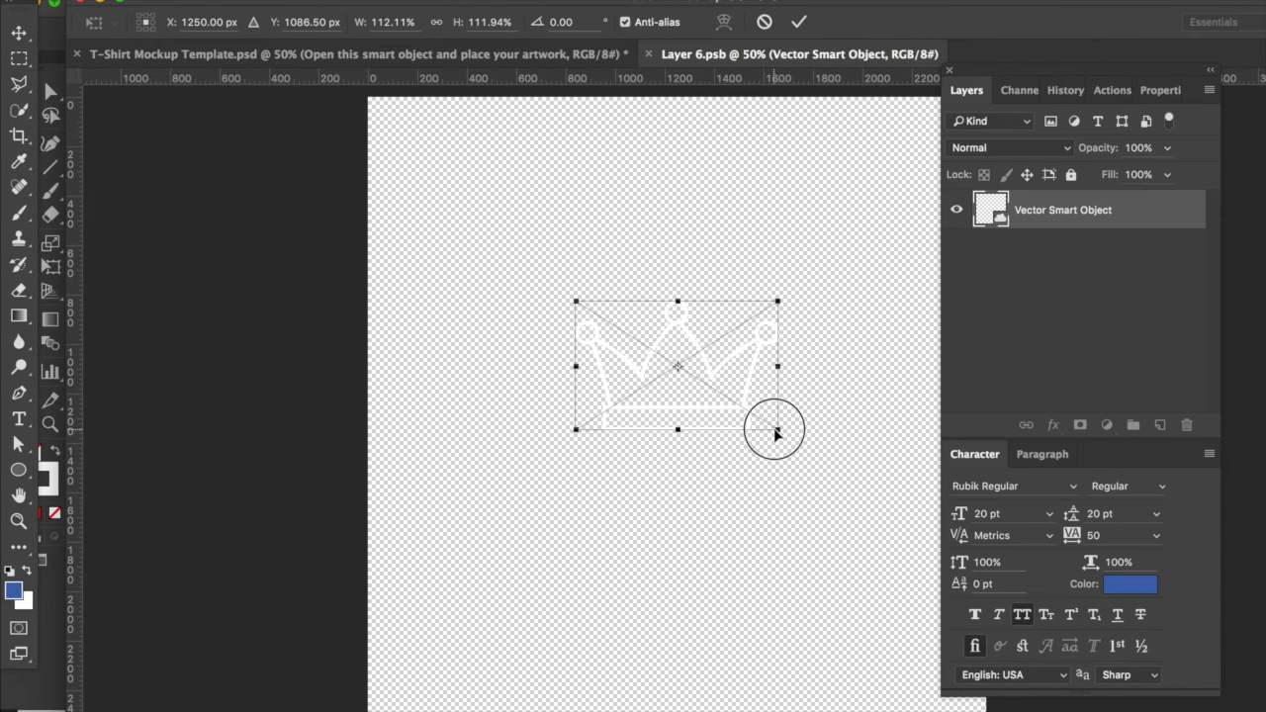
drag(777, 431, 716, 390)
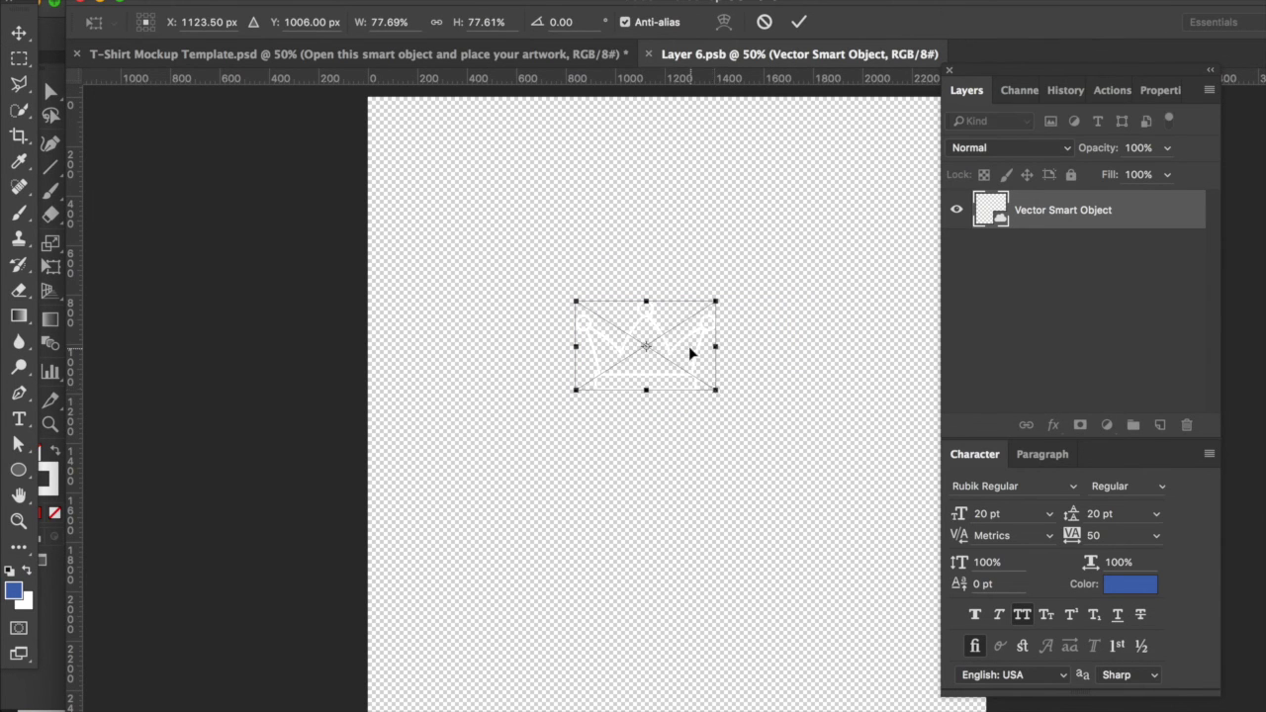
drag(699, 327, 732, 390)
key(Return)
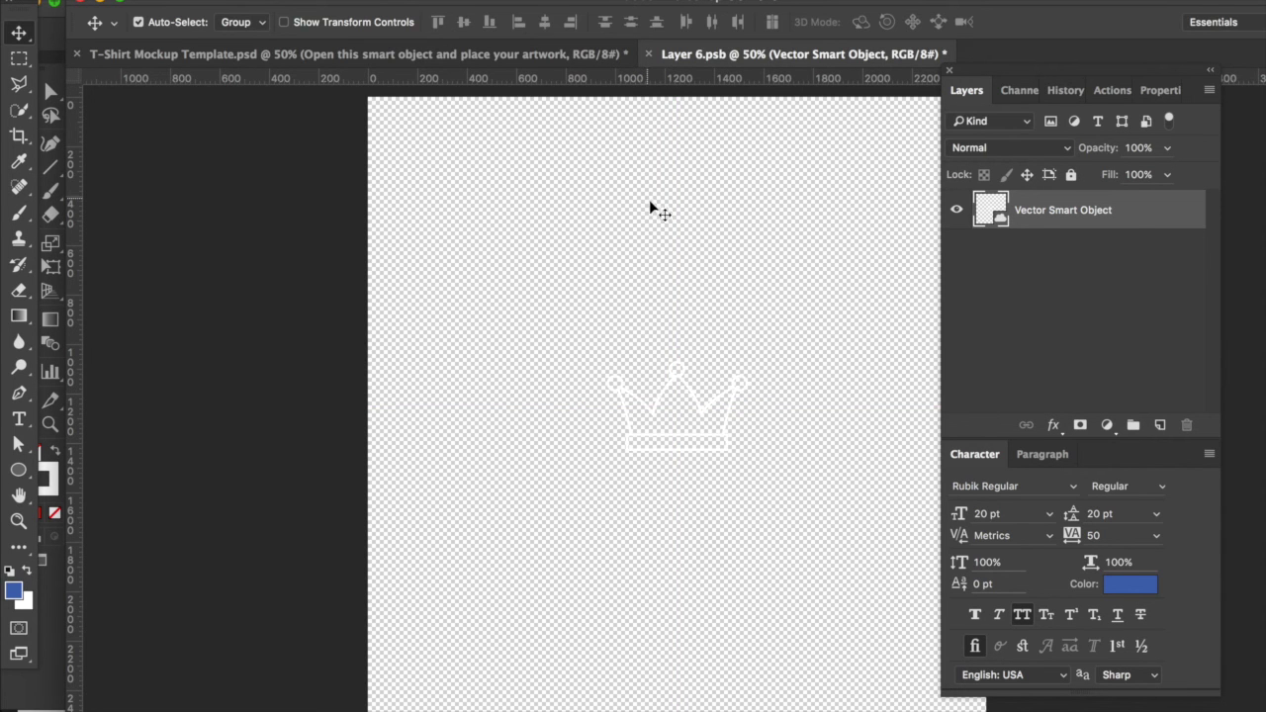
drag(679, 374, 686, 325)
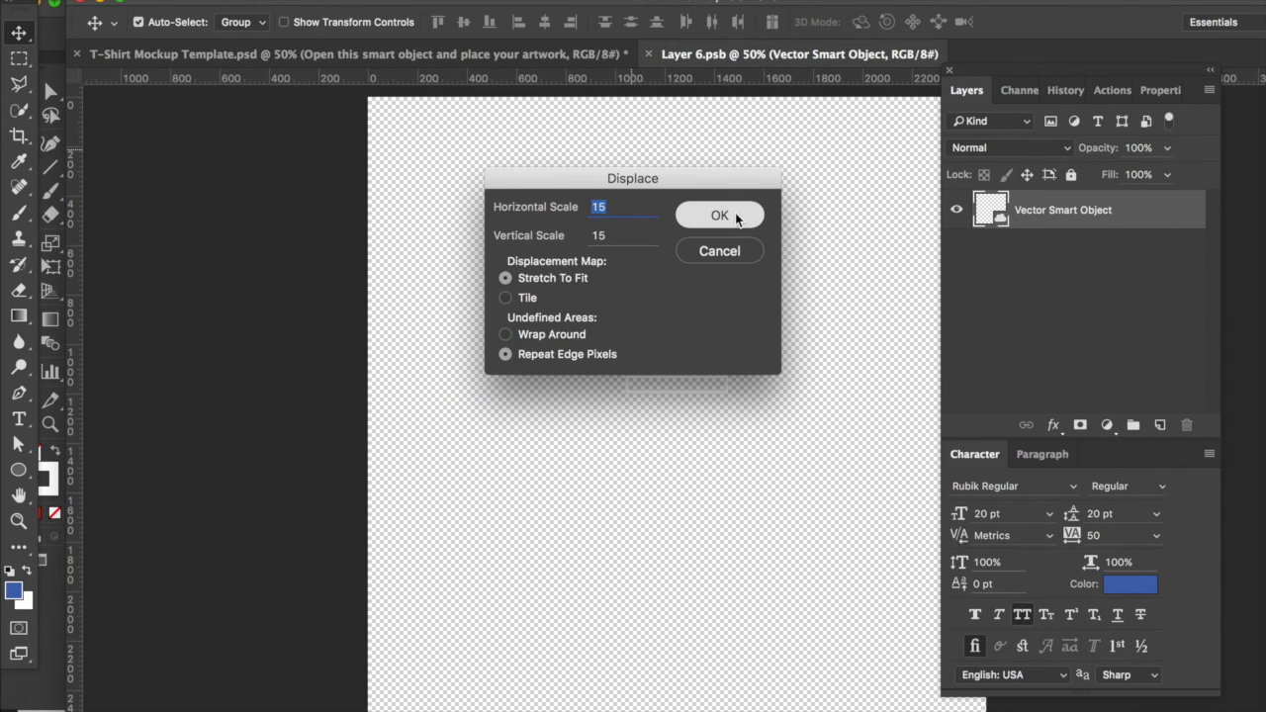
Accept the Displace settings with the Displacement Map file and view the T-Shirt Mockup Template.
click(735, 214)
click(580, 130)
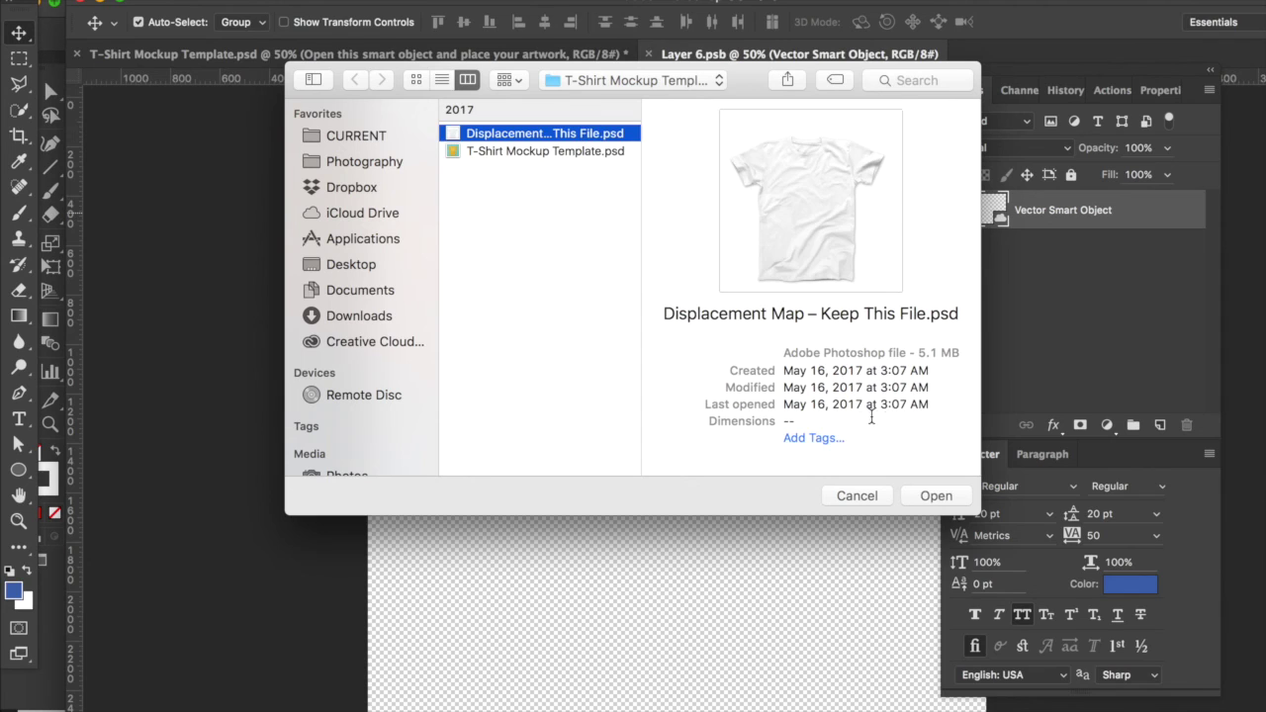
click(913, 502)
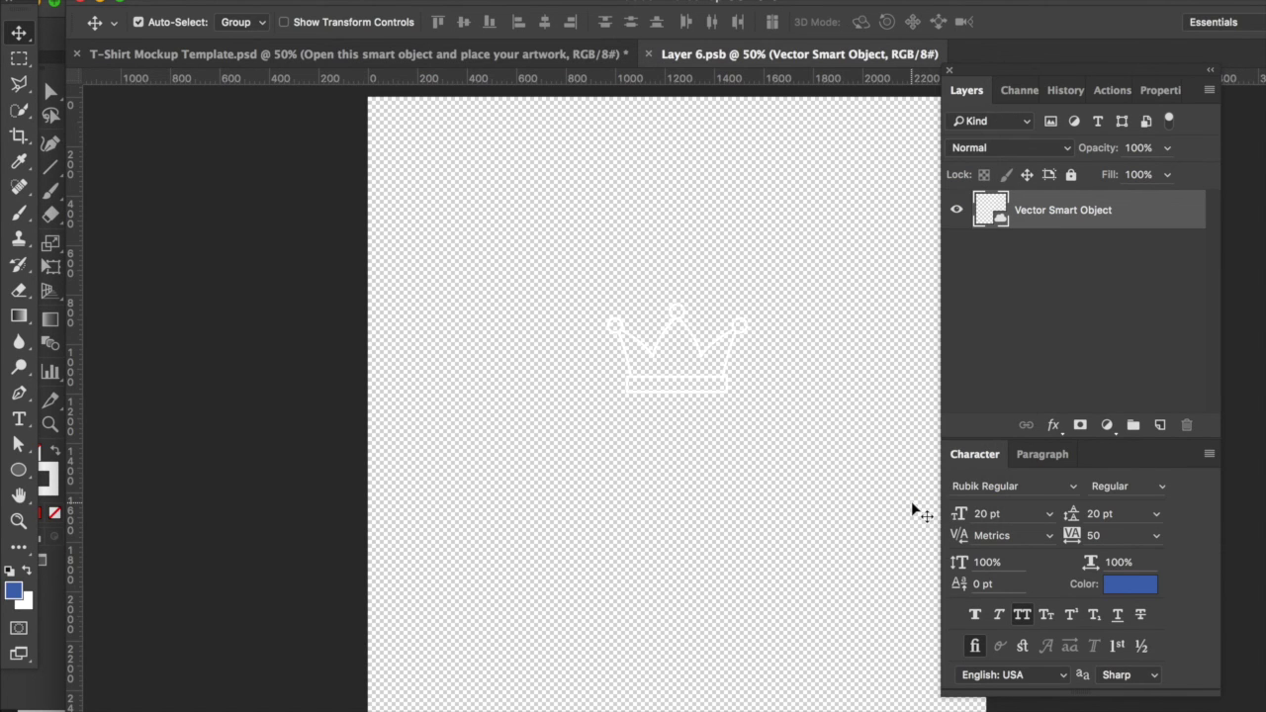
click(538, 57)
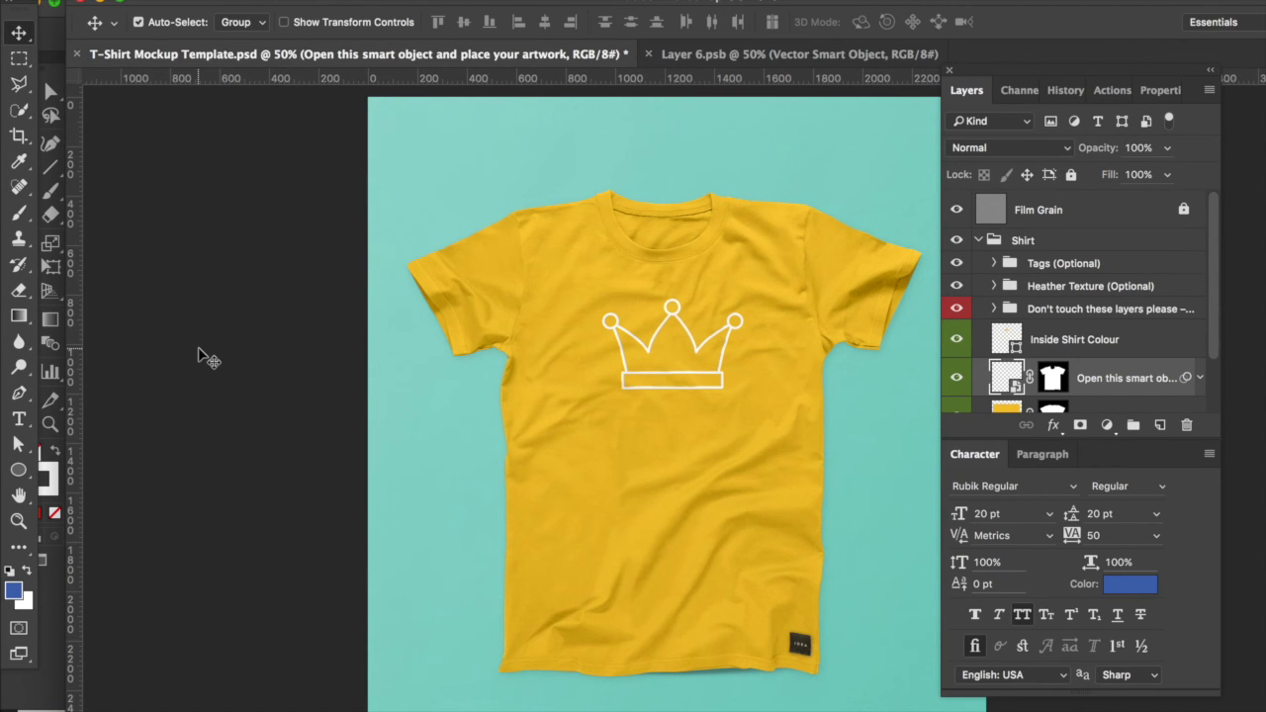